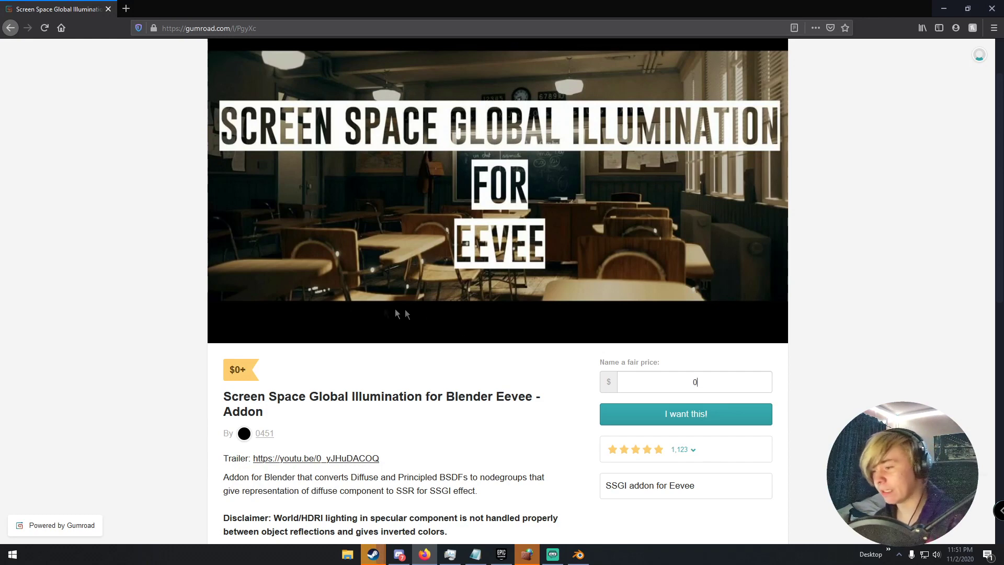
Start Gumroad checkout for the Screen Space Global Illumination add-on at a $0 price.
click(688, 418)
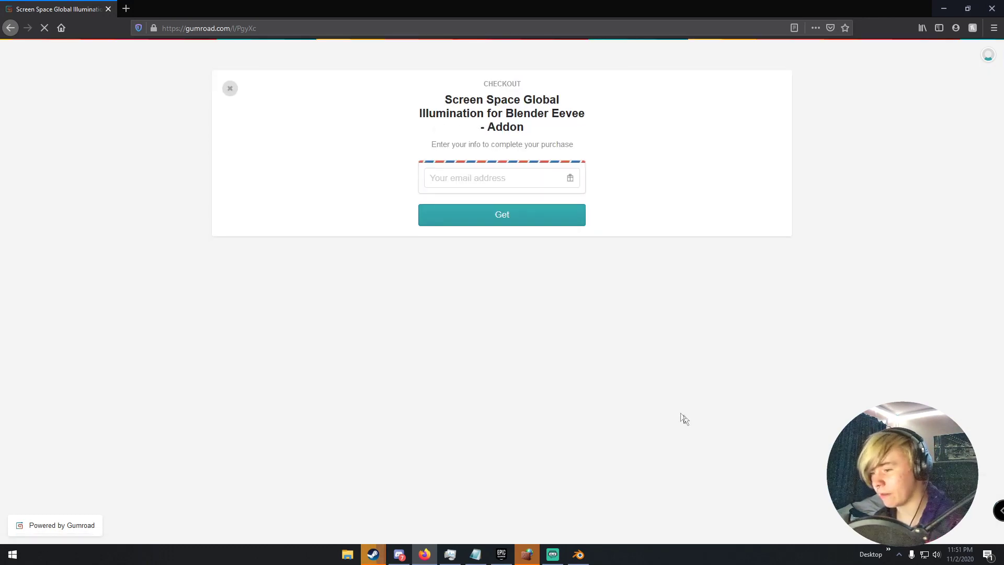
Fill in the e-mail address on the checkout and submit the free order.
click(465, 175)
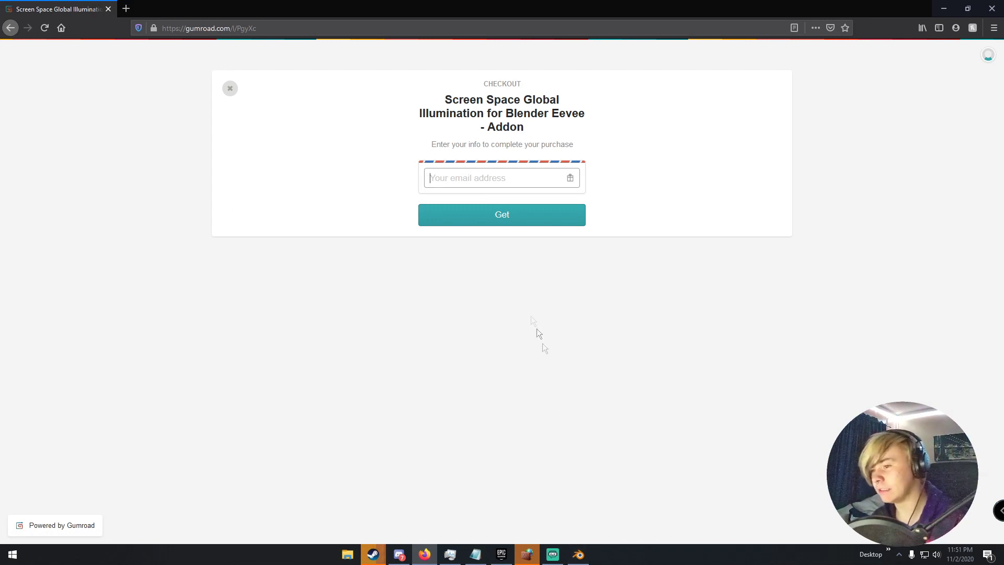
click(571, 558)
click(571, 558)
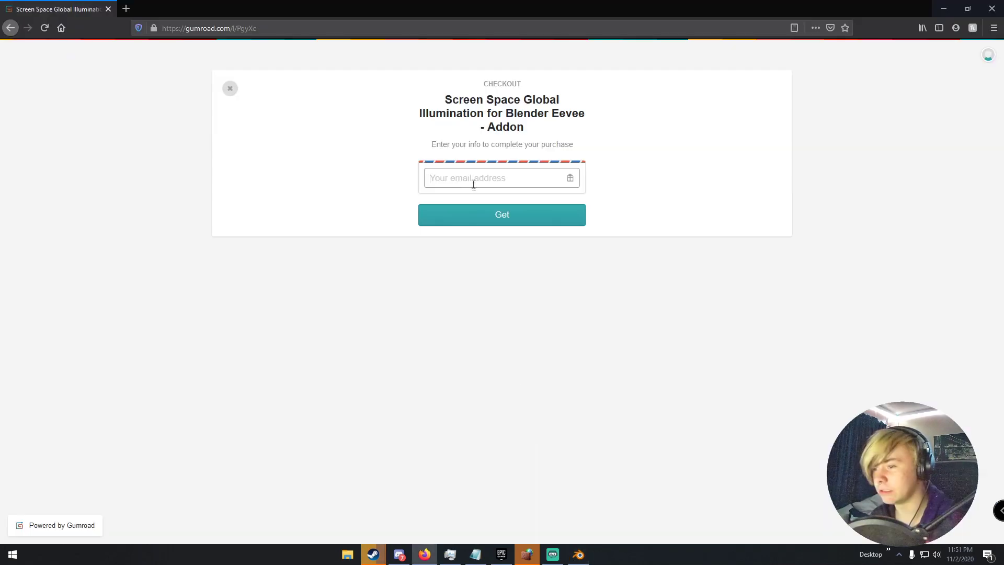
click(472, 183)
text(frict)
click(472, 193)
key(Return)
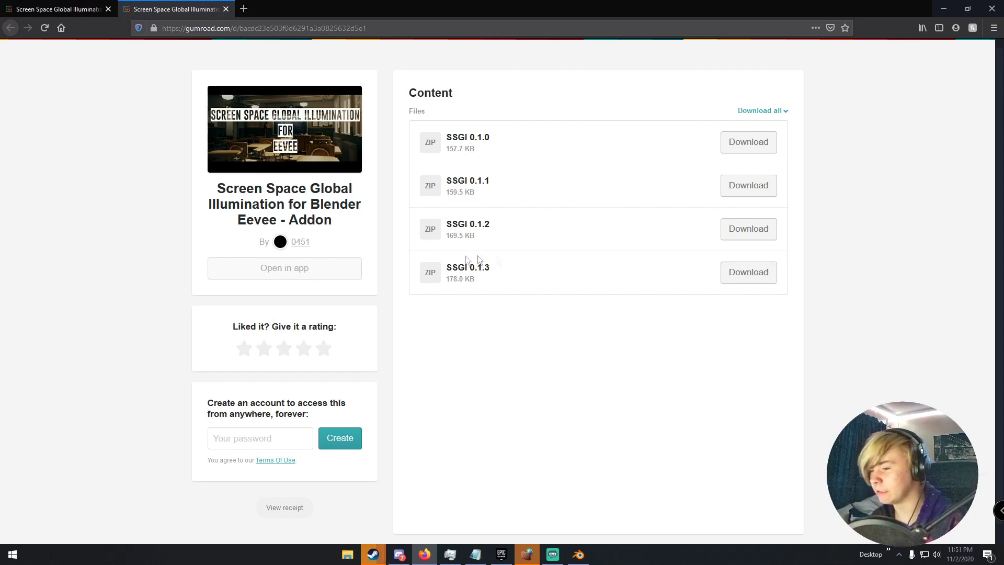
Download SSGI 0.1.3.zip, open it from Firefox's downloads, and switch to Blender.
click(733, 273)
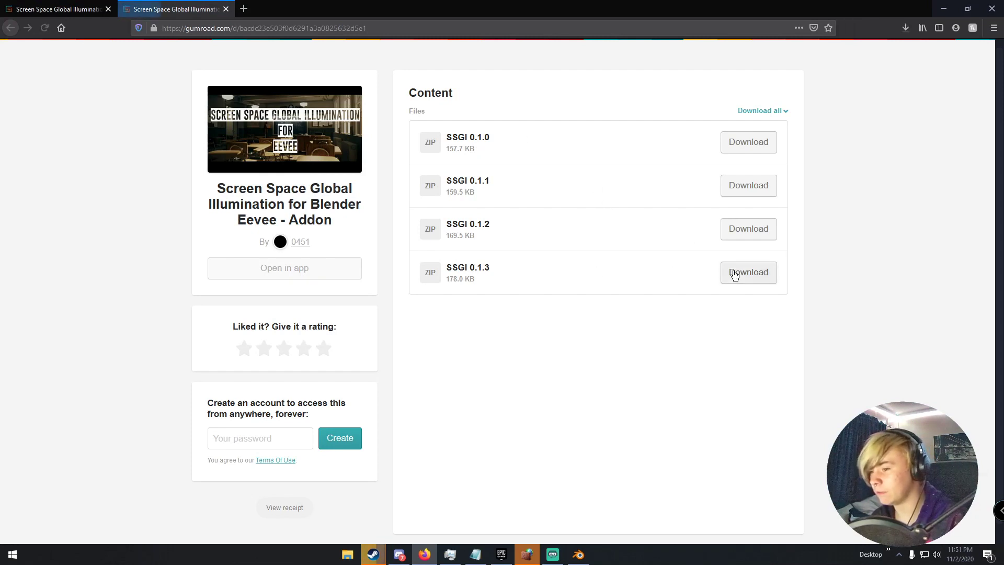
click(905, 28)
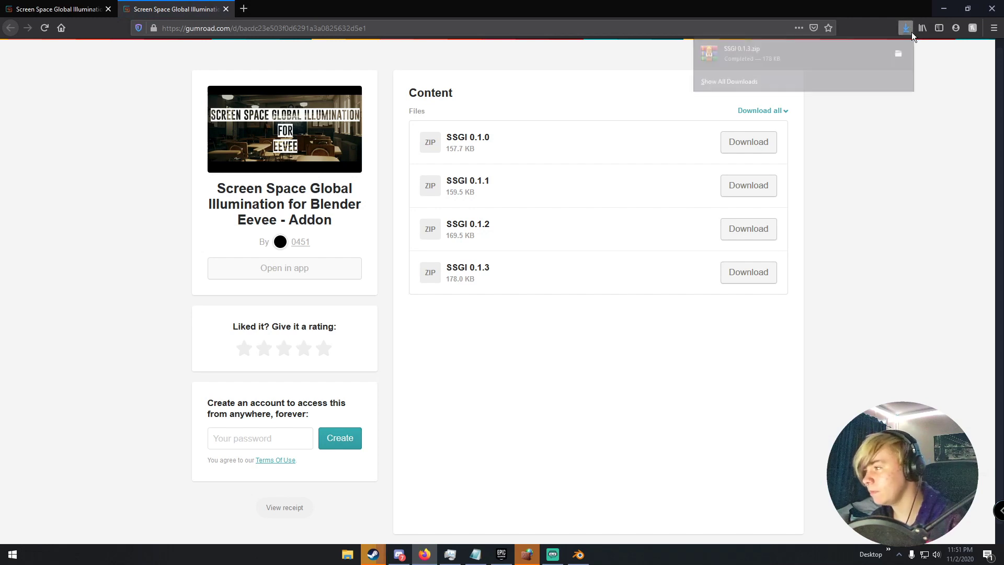
click(729, 55)
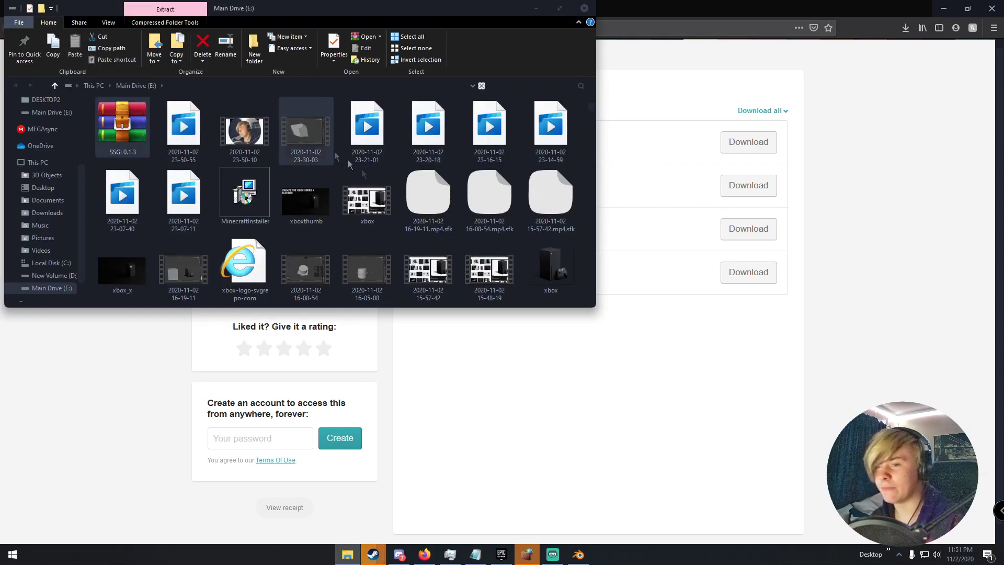
click(577, 554)
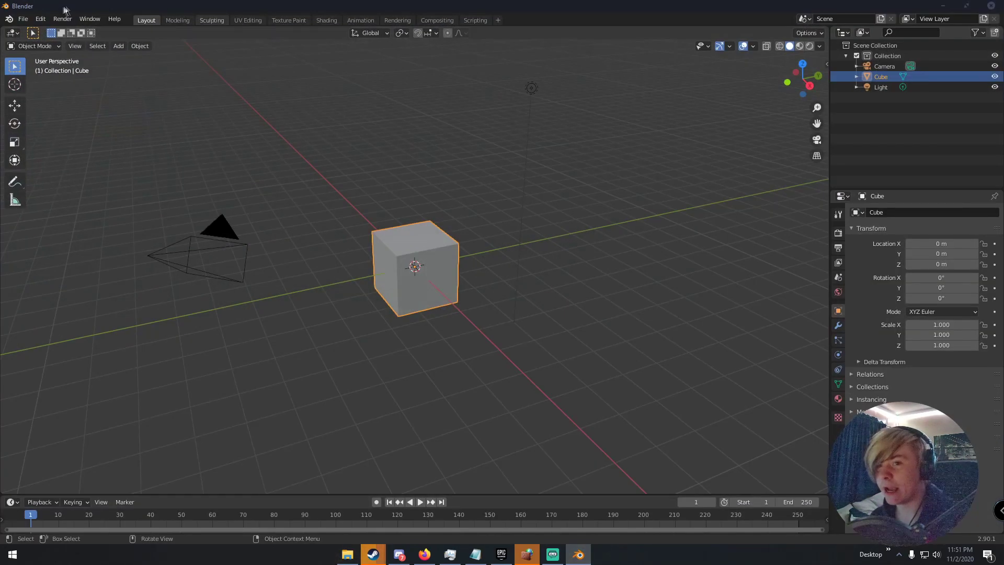
Install SSGI 0.1.3.zip from Main Drive (E:) through Preferences > Add-ons > Install.
click(24, 20)
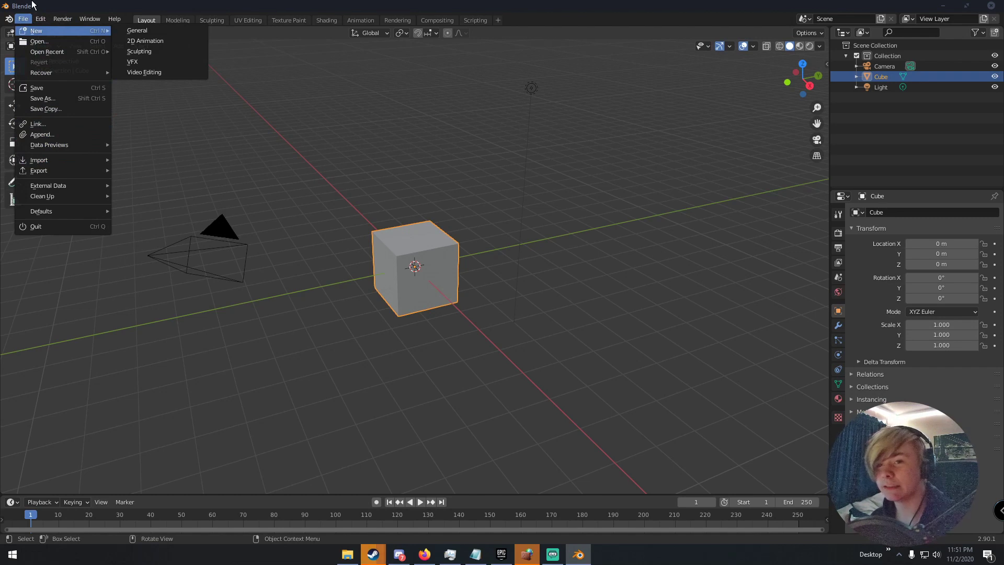
click(40, 18)
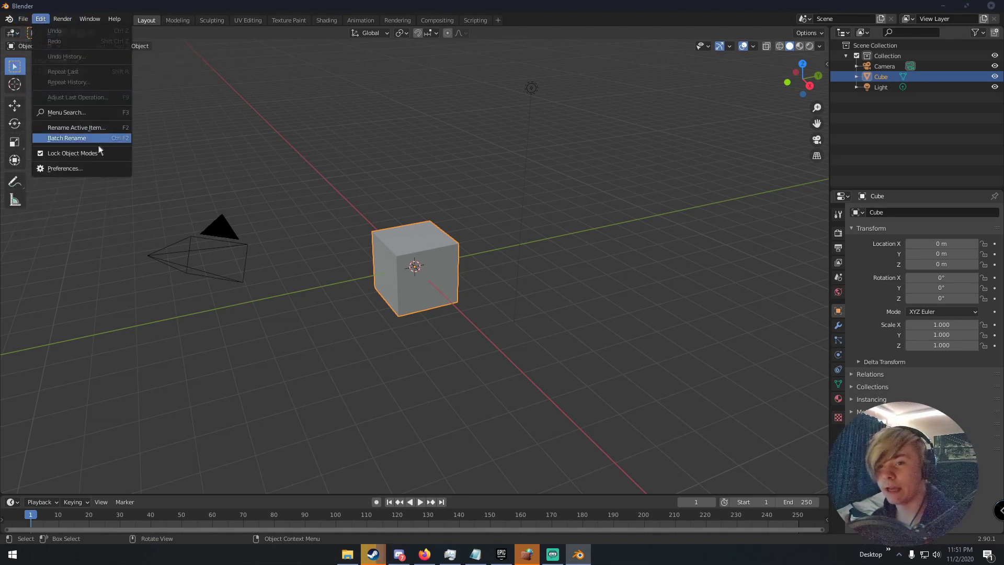
click(65, 168)
click(46, 111)
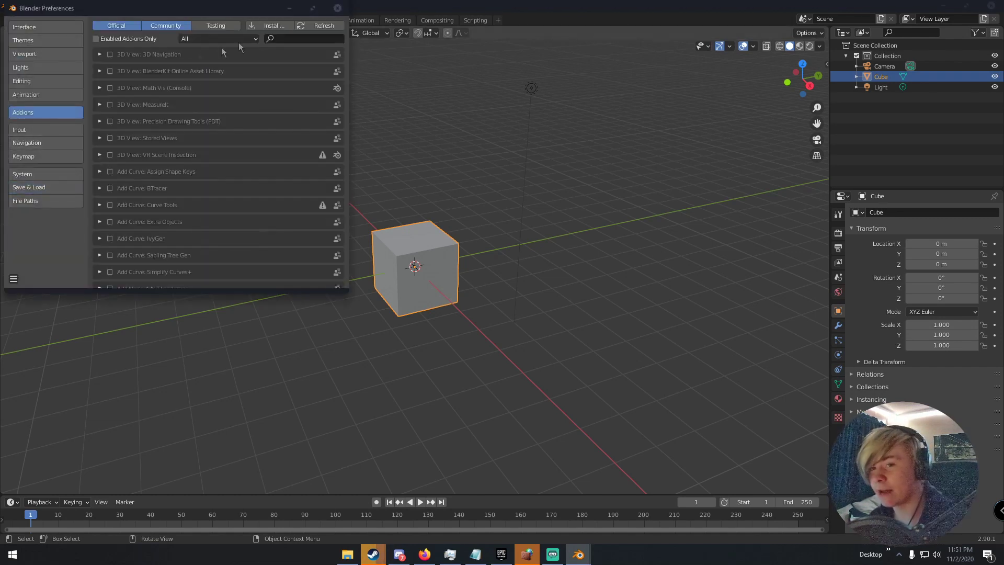
click(269, 26)
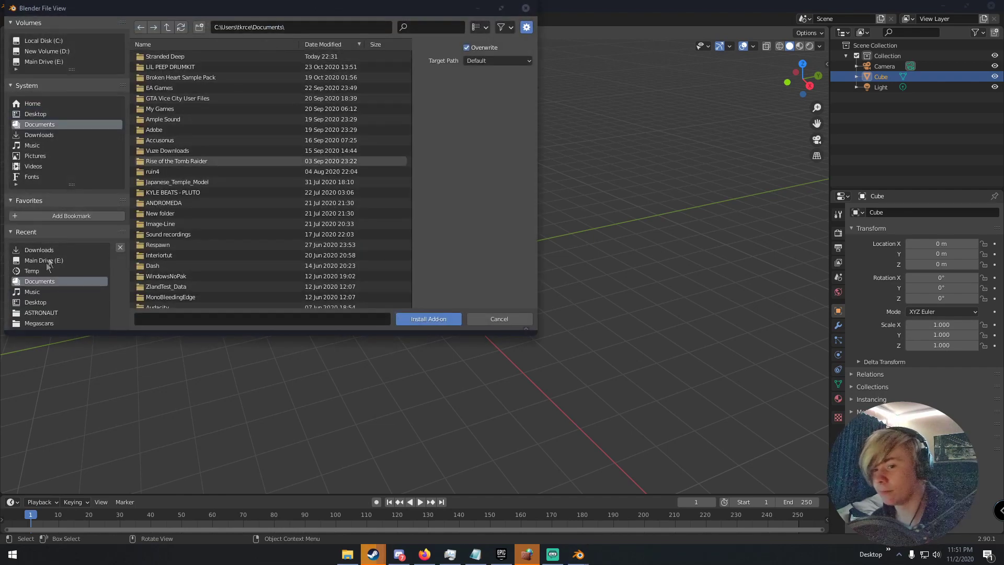
click(46, 261)
scroll(181, 247, down, 10)
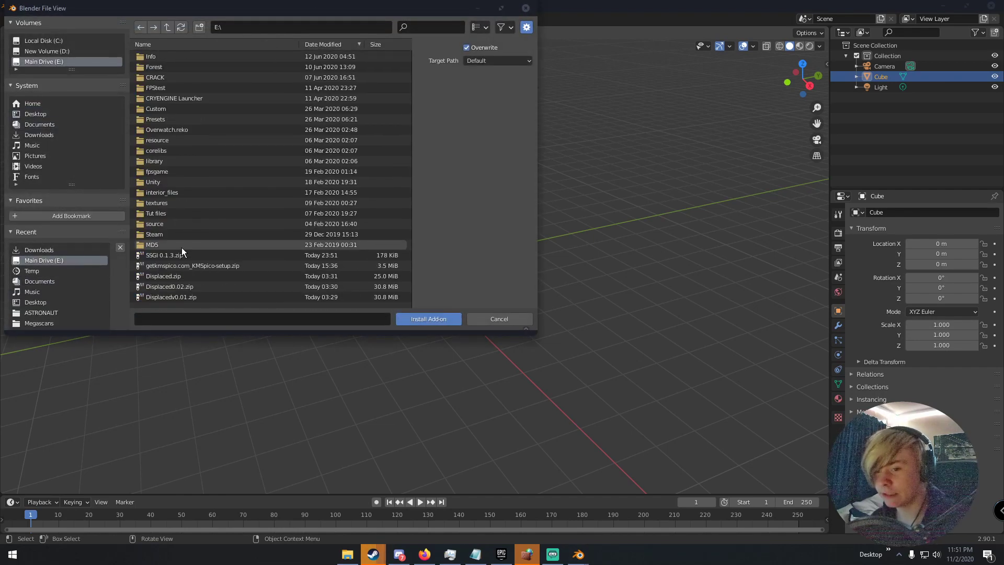
scroll(181, 247, down, 2)
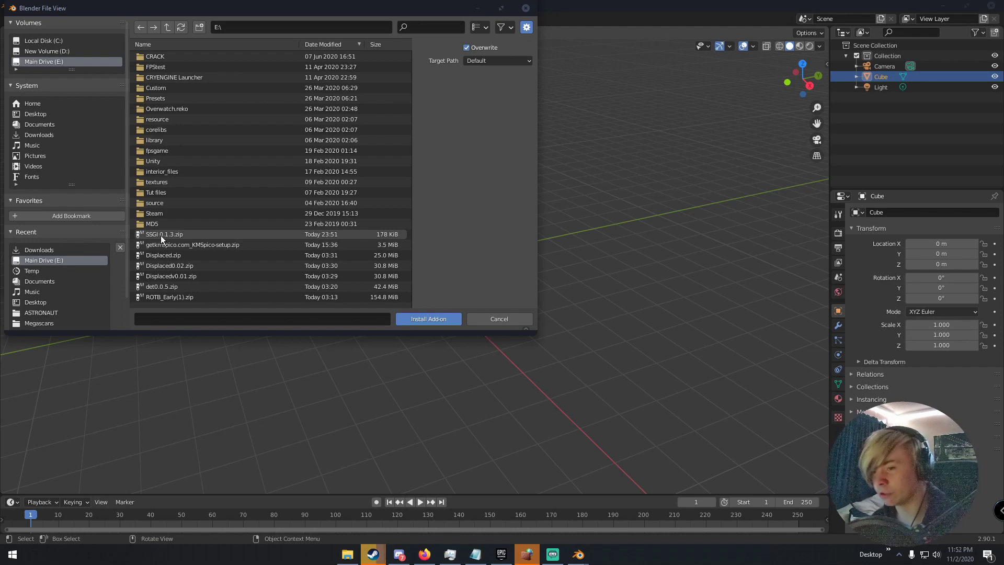
double_click(161, 234)
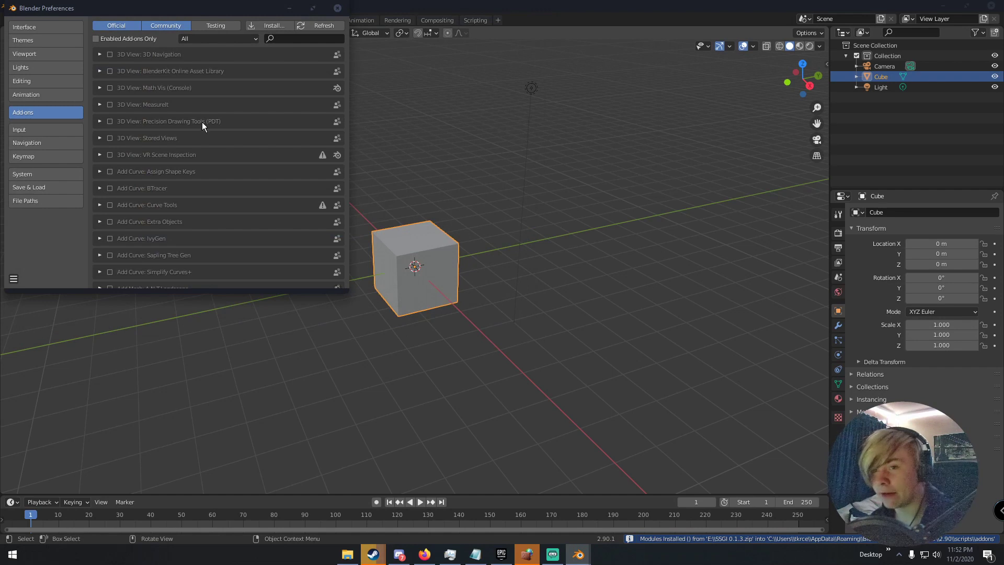
scroll(264, 57, down, 3)
Search the add-on list for 'ssgi' and review the SSGI for Eevee details.
scroll(264, 59, up, 3)
click(283, 39)
text(ssgi)
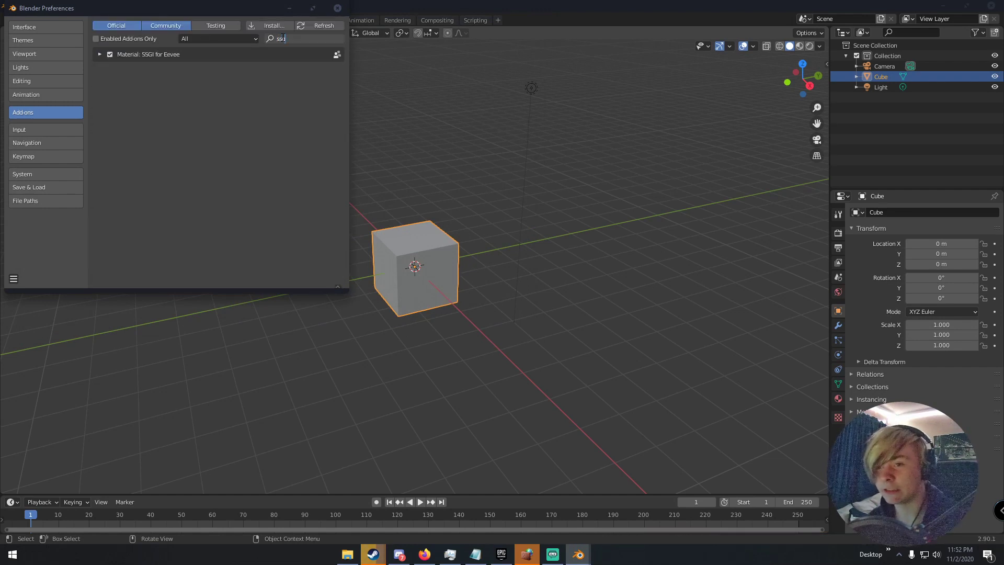
key(Return)
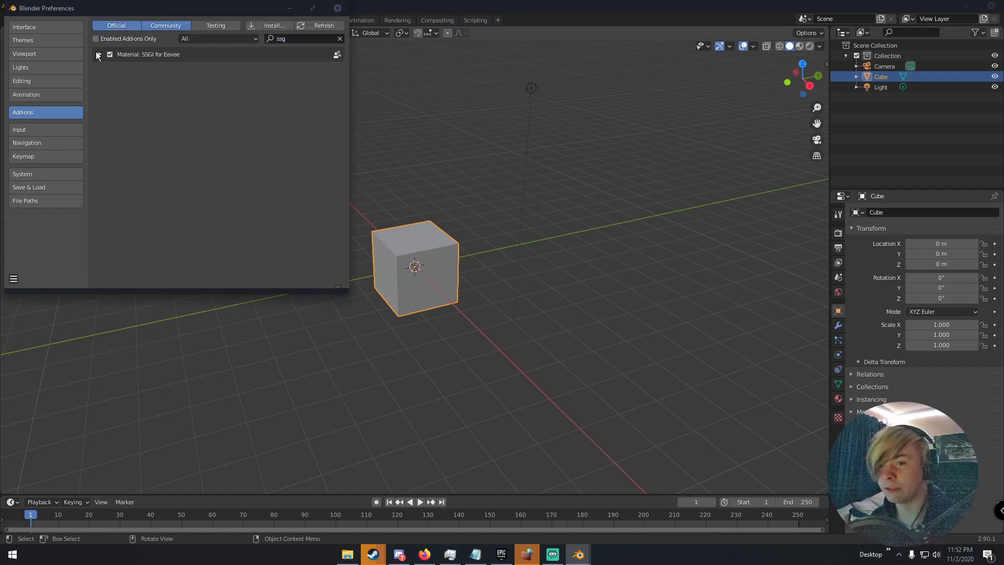
click(98, 54)
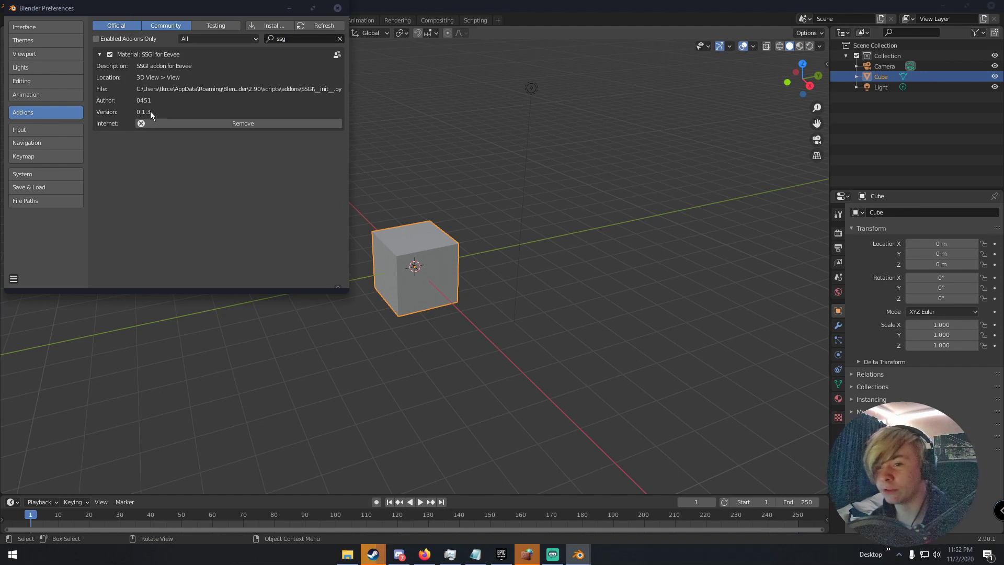
click(99, 54)
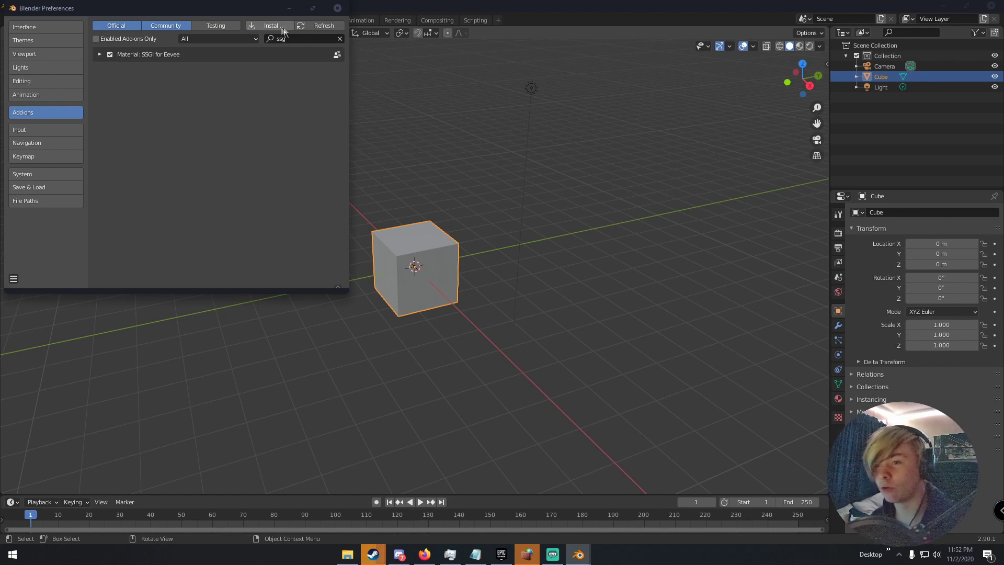
click(102, 56)
click(100, 55)
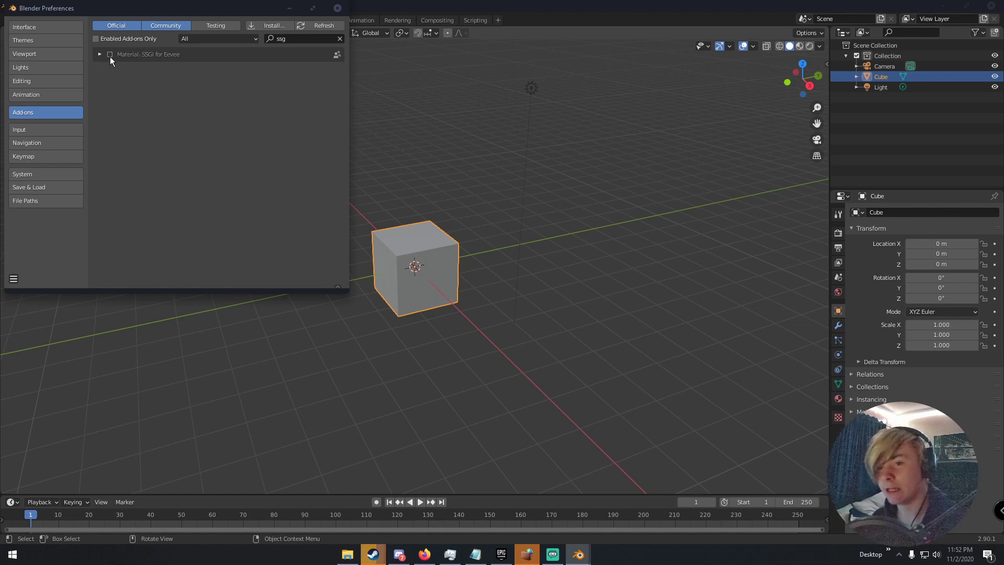
Enable Material: SSGI for Eevee, check its version, and close Preferences.
click(110, 55)
click(20, 277)
click(29, 251)
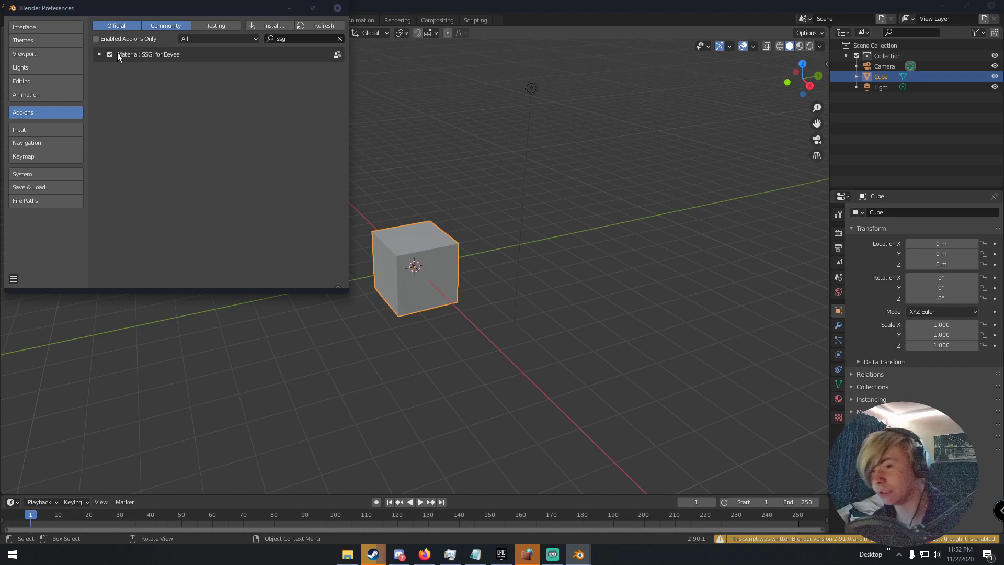
click(96, 56)
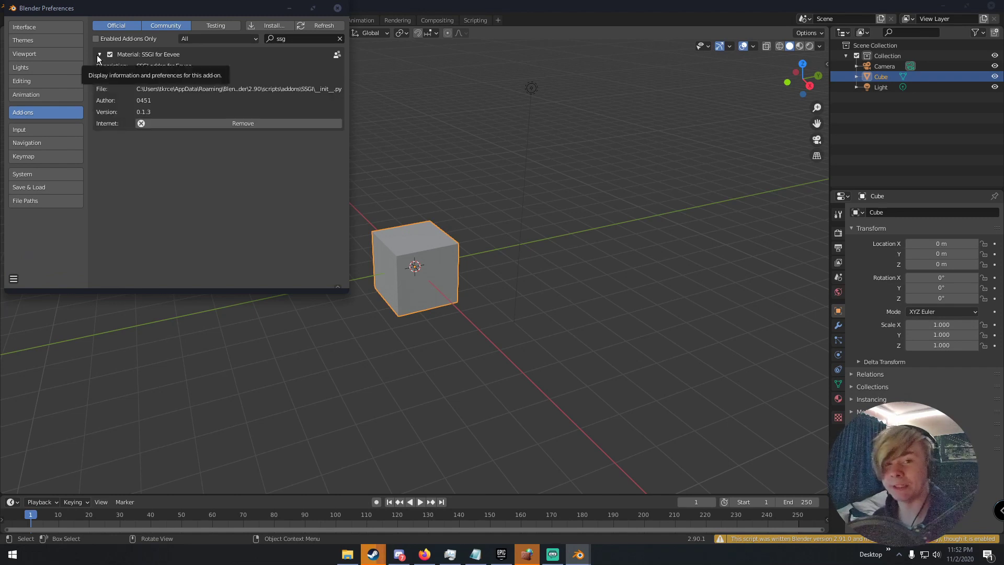
click(100, 54)
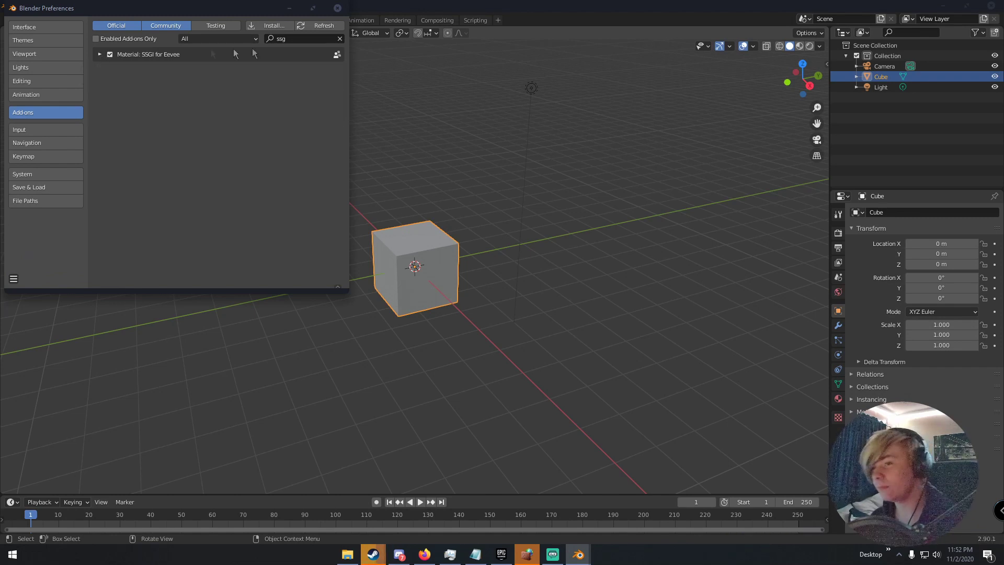
click(337, 8)
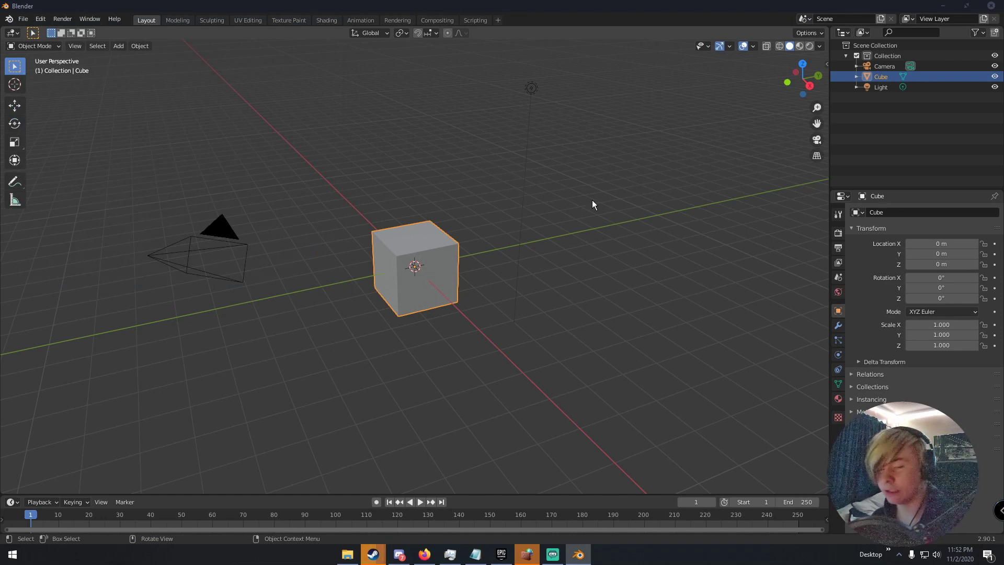
Show the sidebar's SSGI tab and inspect its SSGI Settings and Baking subpanels.
key(n)
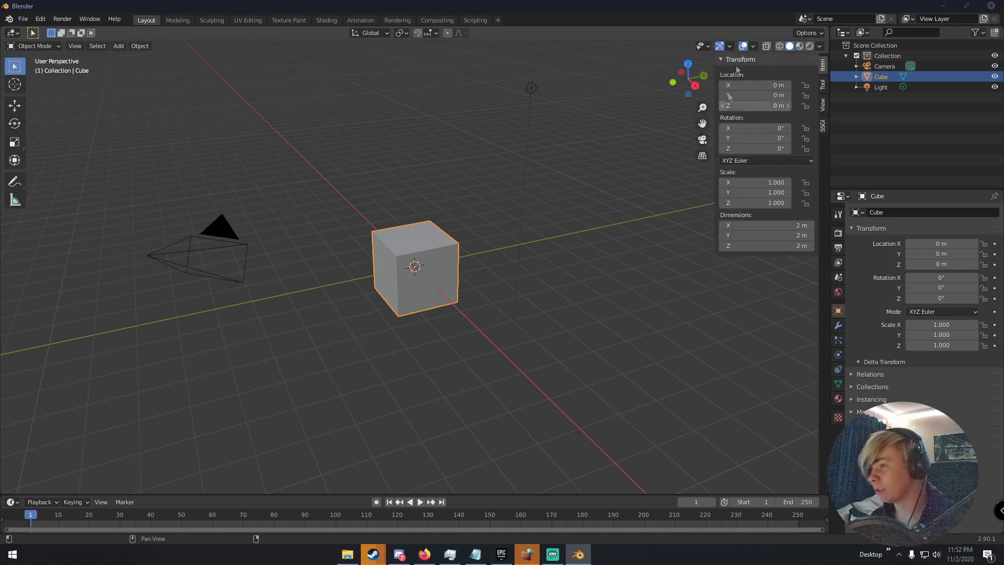
click(822, 127)
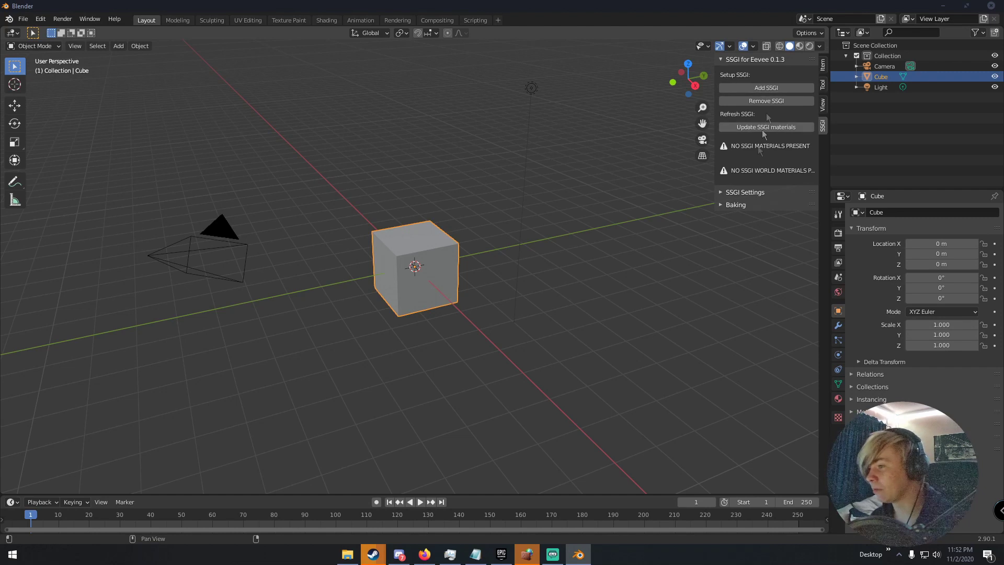
click(755, 198)
click(753, 193)
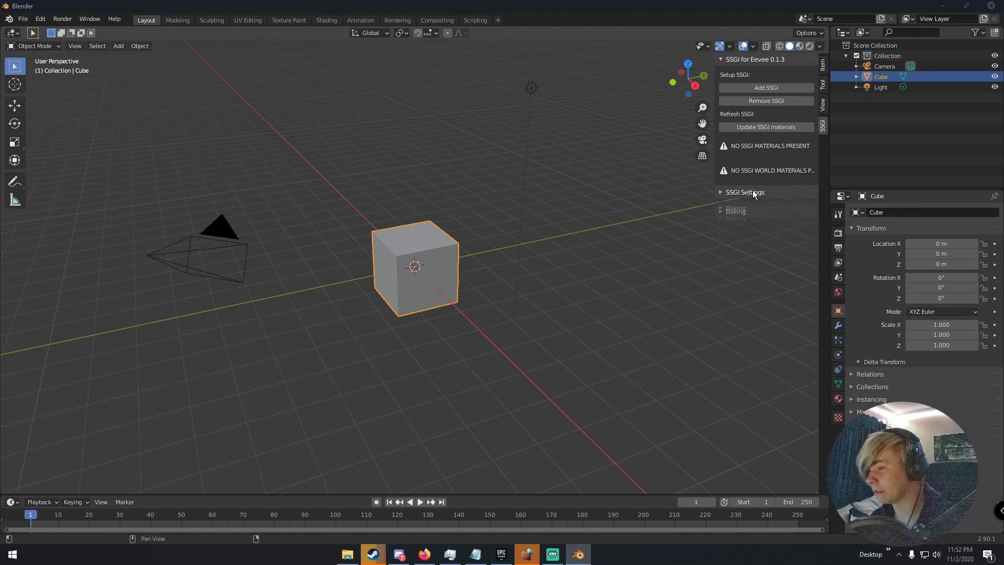
click(743, 205)
click(743, 205)
click(743, 207)
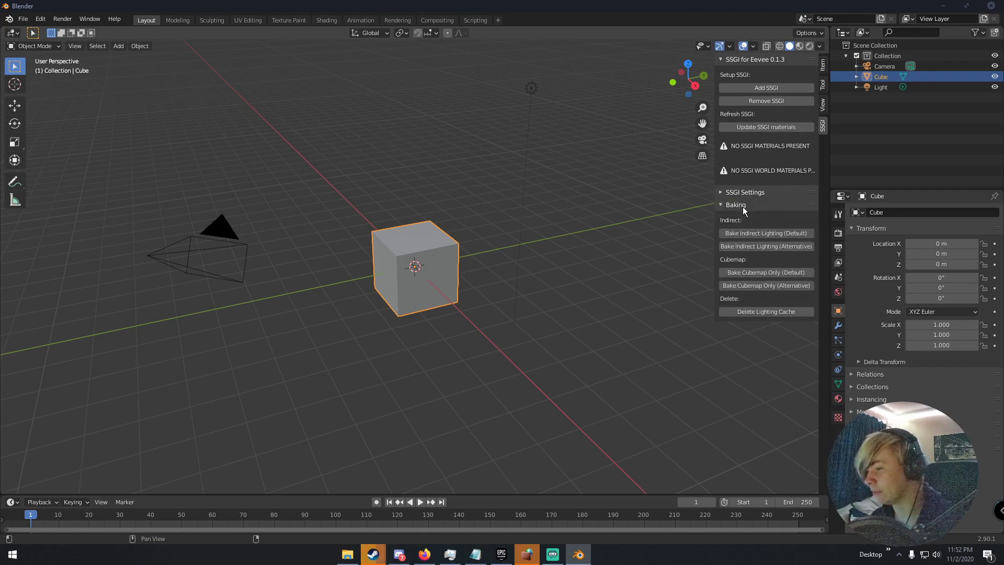
click(743, 207)
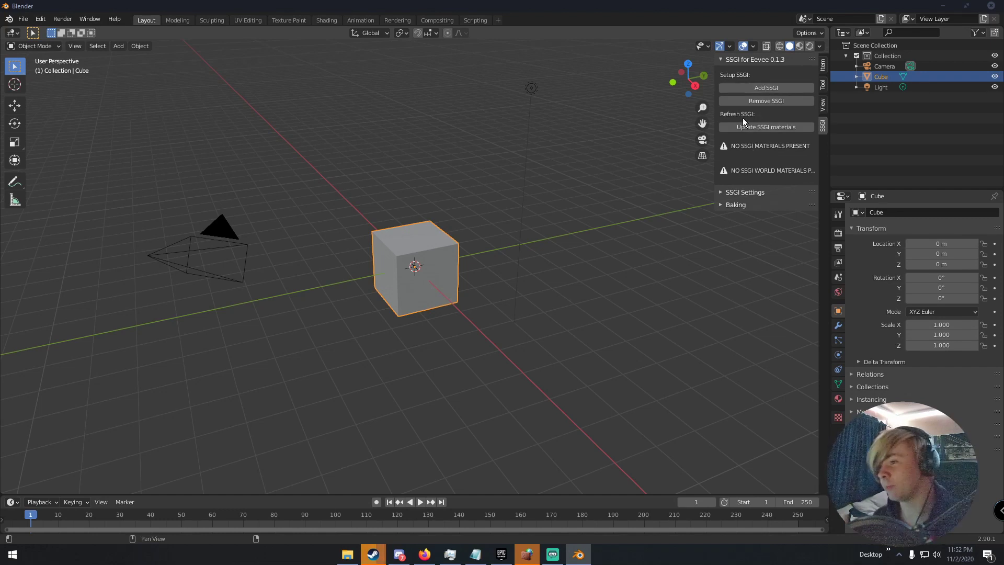
middle_drag(471, 241, 518, 229)
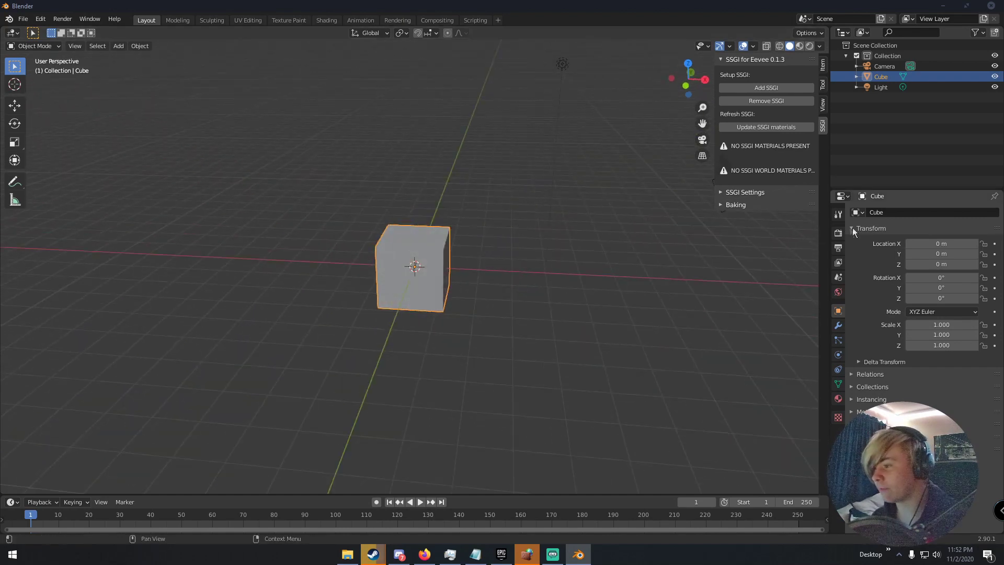
Delete the default cube and add a scaled-up ground plane.
click(838, 232)
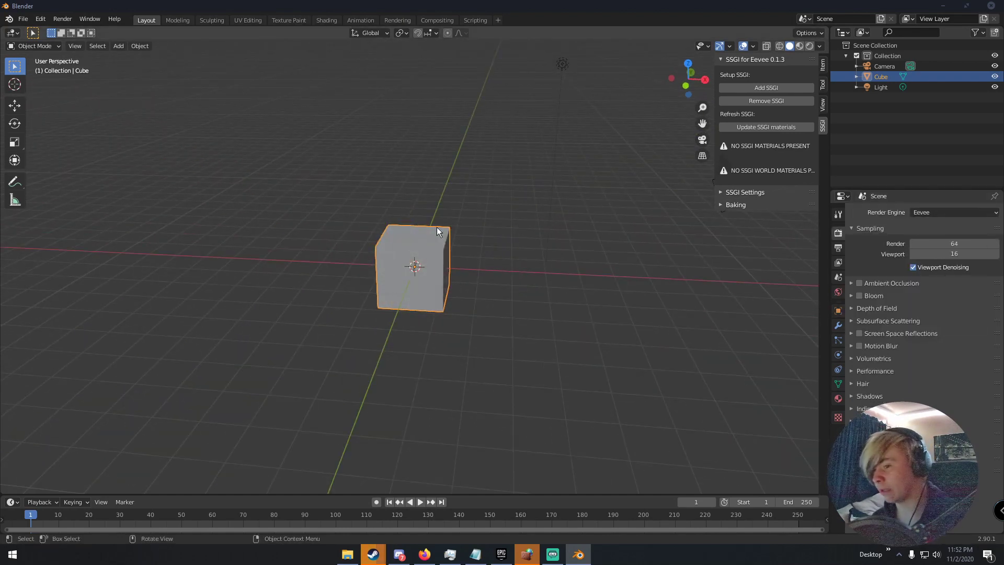
key(Delete)
key(shift+a)
mouse_move(422, 105)
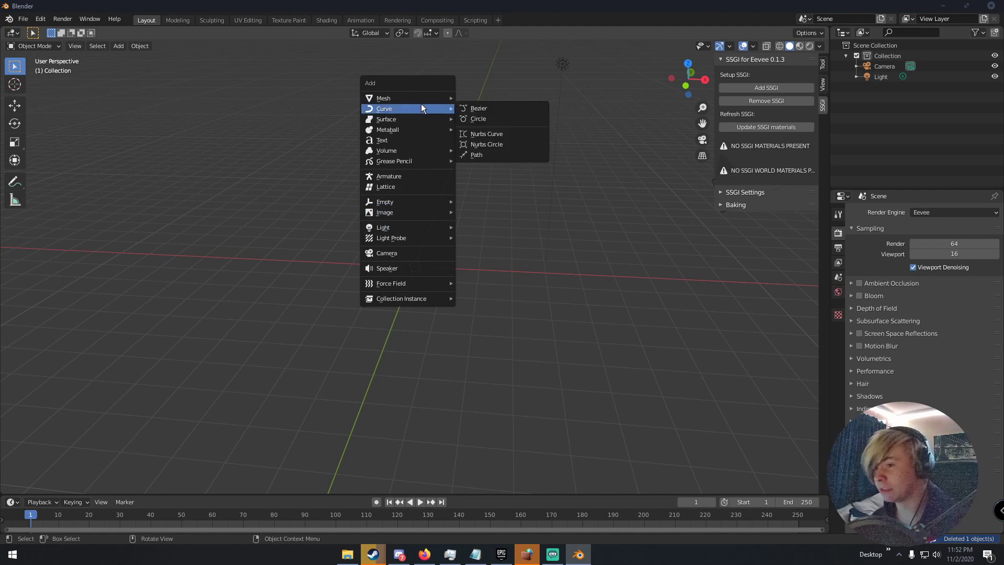
click(478, 98)
key(s)
click(244, 292)
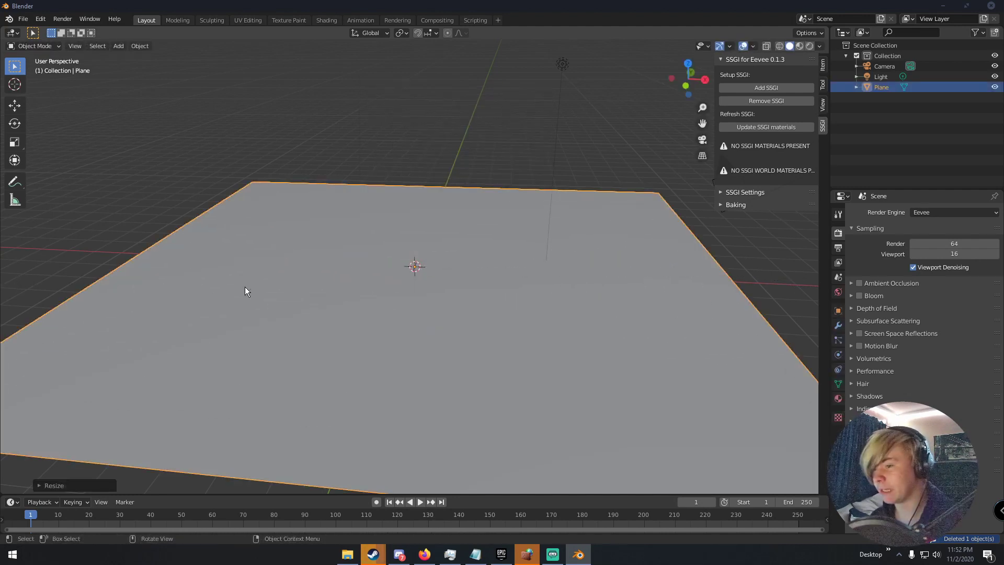
Add a UV sphere, raise it above the plane, and scale it up in camera view.
key(shift+a)
mouse_move(388, 252)
click(459, 287)
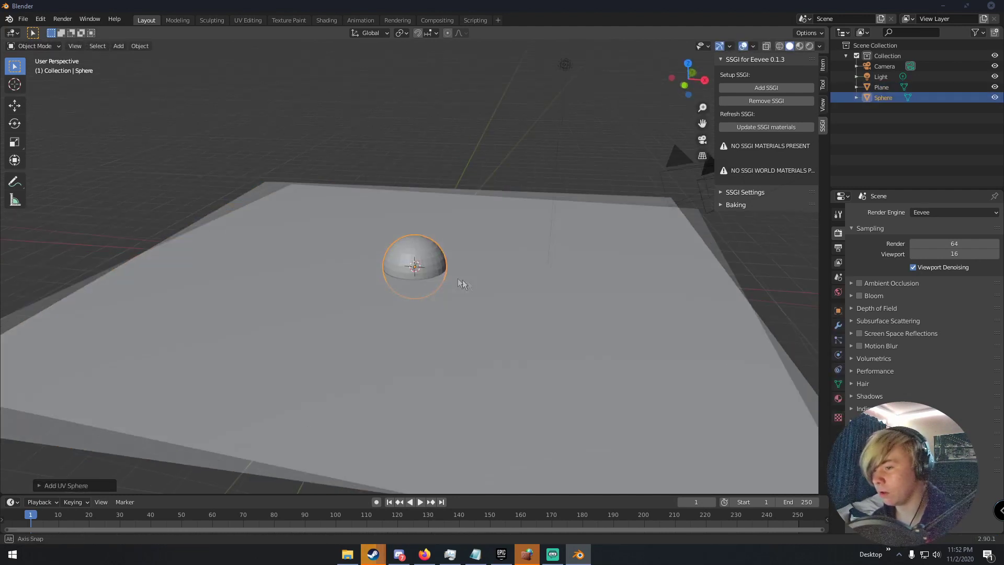
middle_drag(463, 280, 455, 266)
key(g)
key(z)
click(446, 246)
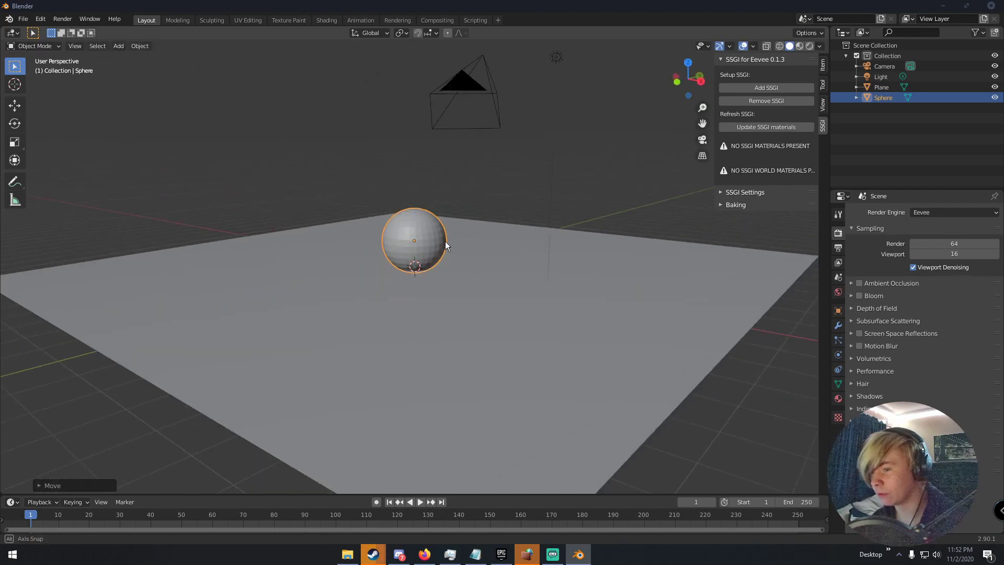
key(KP_0)
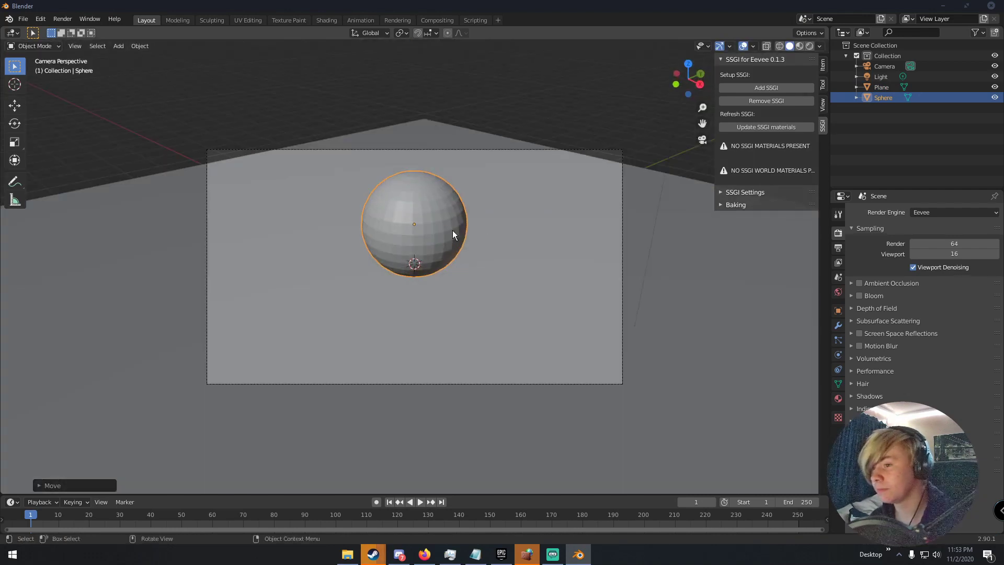
key(s)
click(518, 236)
key(KP_0)
key(g)
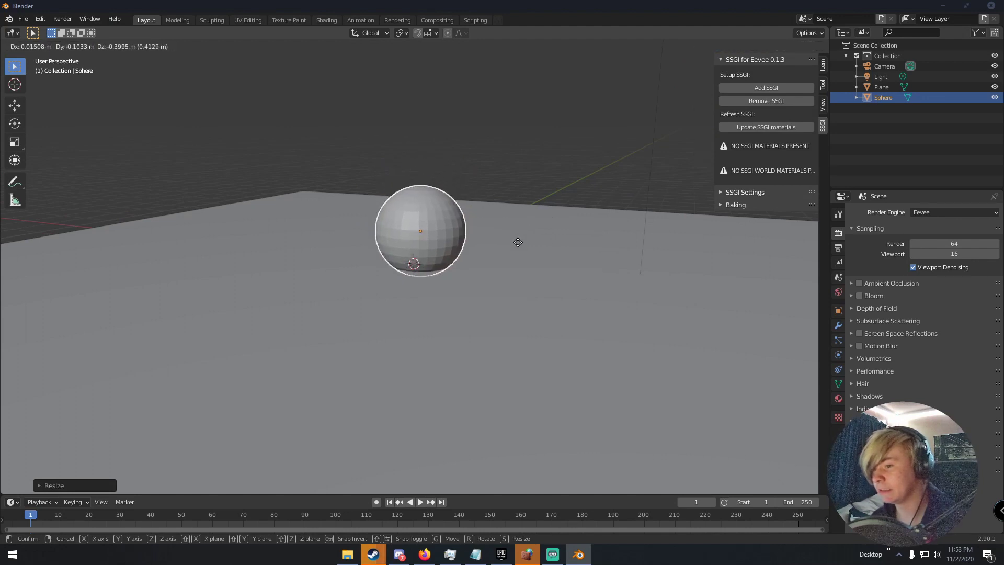
click(519, 234)
Add and apply a Subdivision Surface modifier on the sphere and shade it smooth.
click(837, 325)
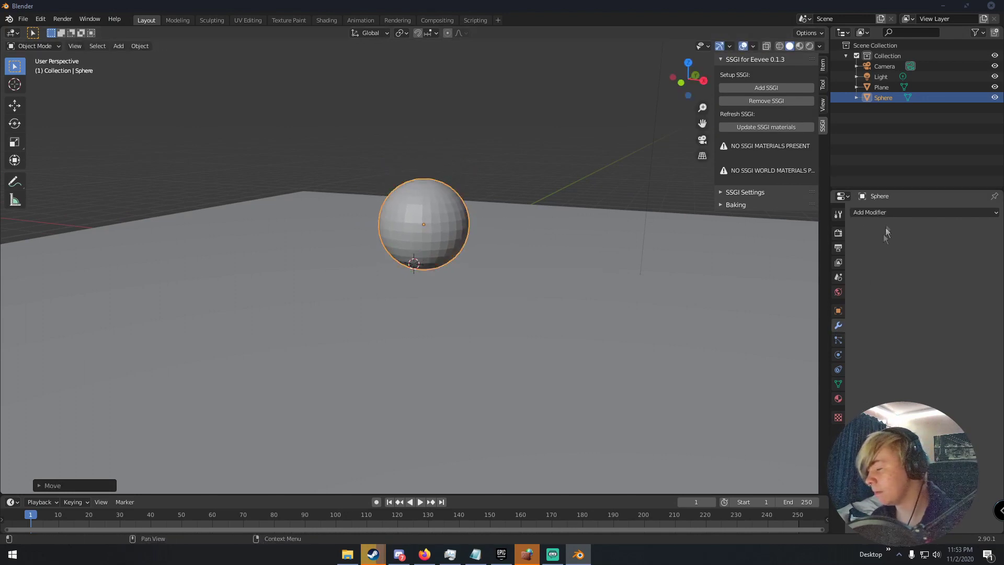
click(886, 214)
click(827, 384)
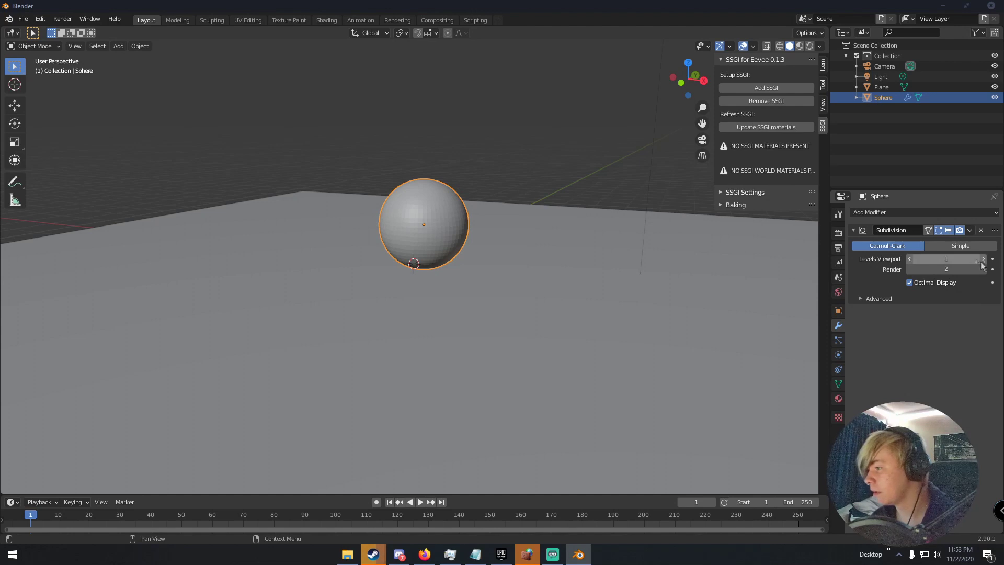
click(970, 230)
click(920, 242)
right_click(435, 210)
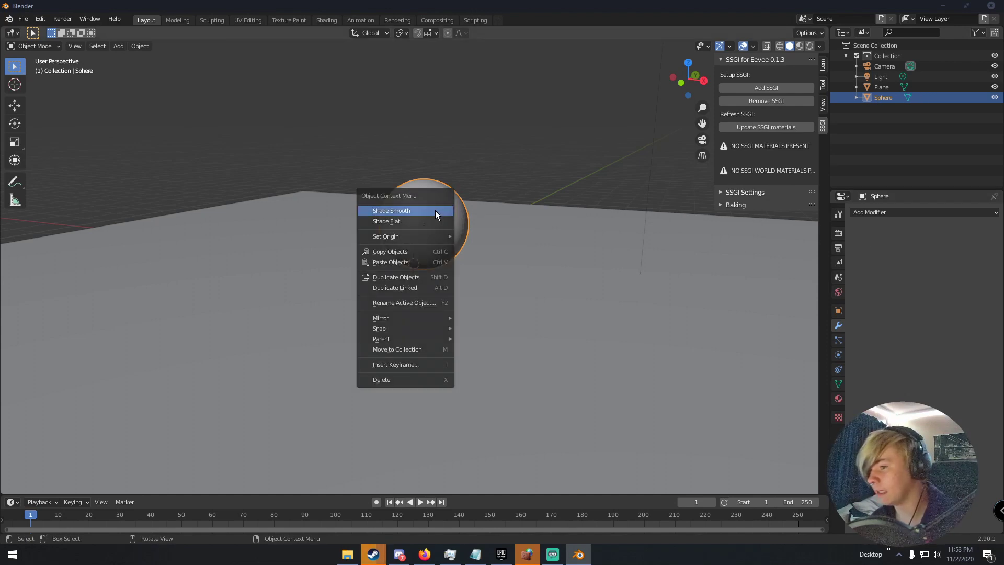
click(435, 210)
Enable Ambient Occlusion, Bloom and Screen Space Reflections with Half Res Trace off.
middle_drag(467, 225, 523, 238)
click(838, 233)
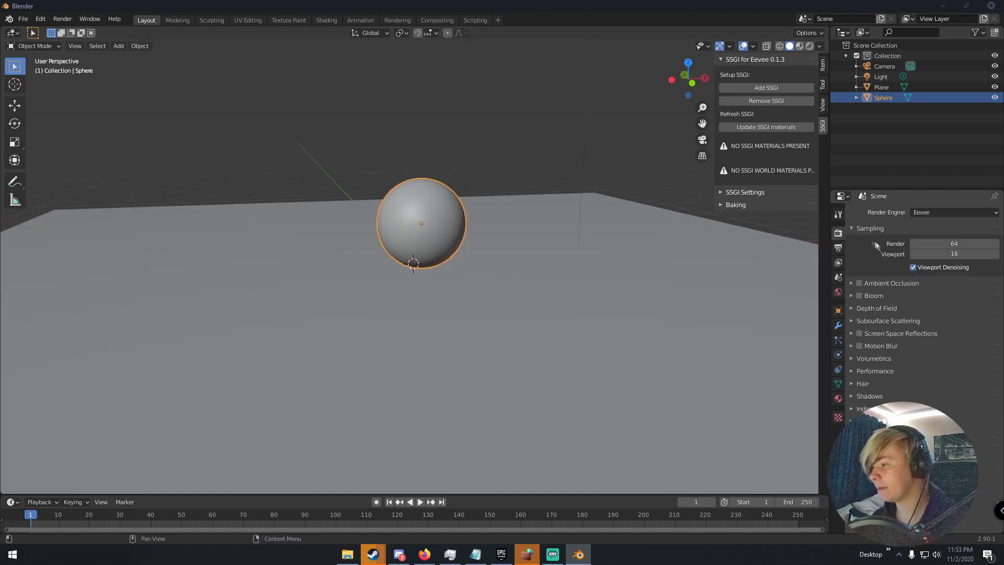
click(858, 282)
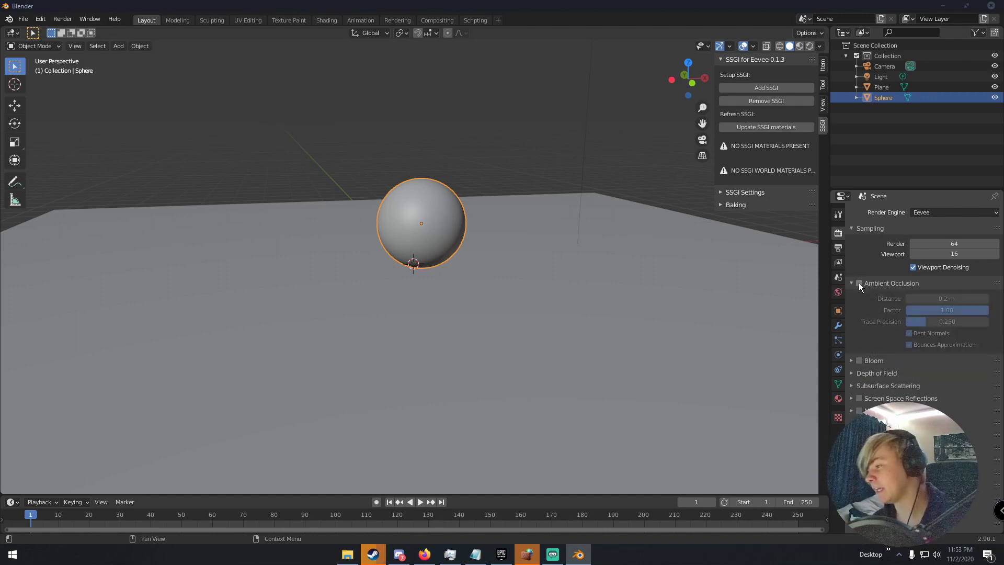
click(858, 282)
click(852, 283)
click(858, 296)
click(858, 295)
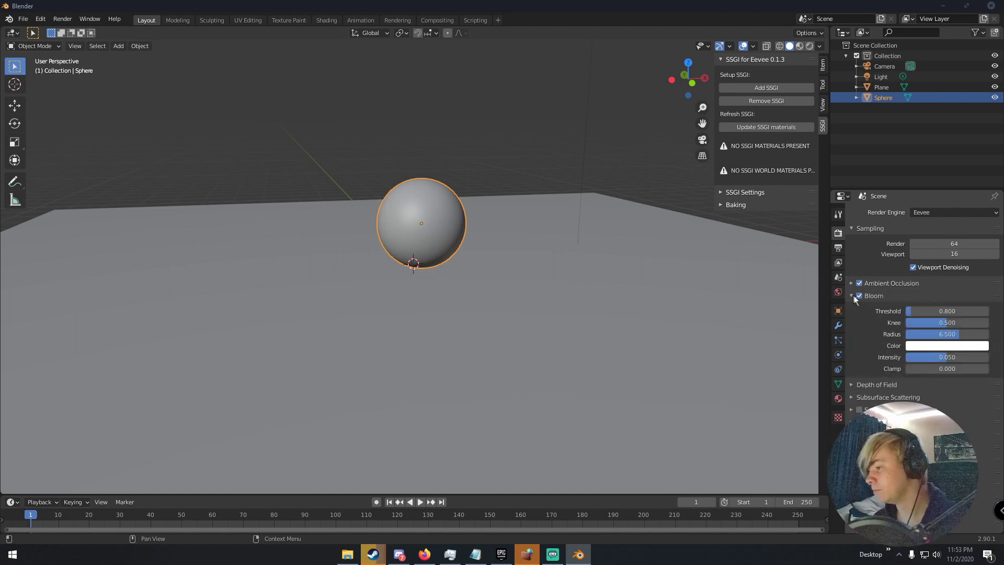
click(853, 296)
click(858, 333)
click(889, 334)
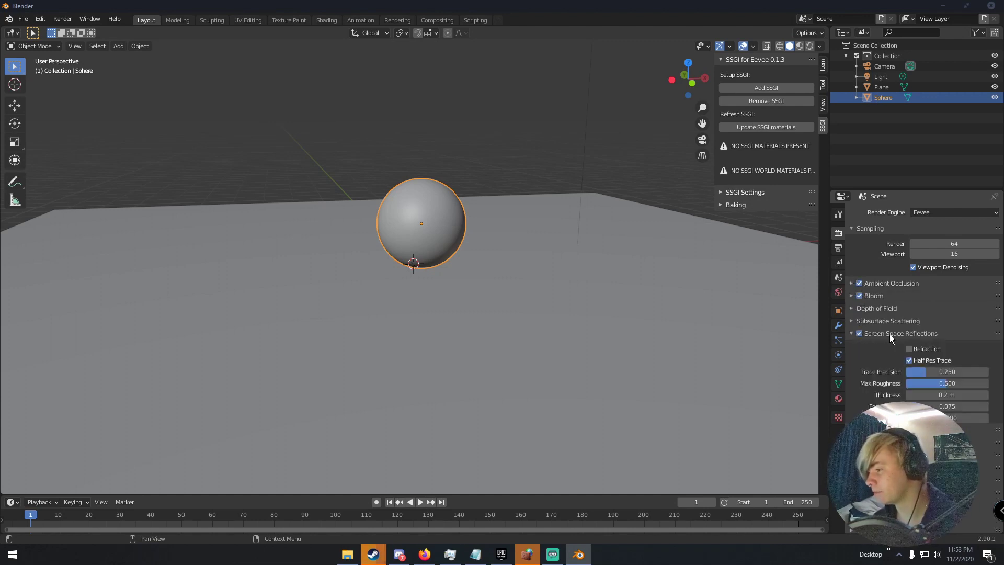
click(909, 359)
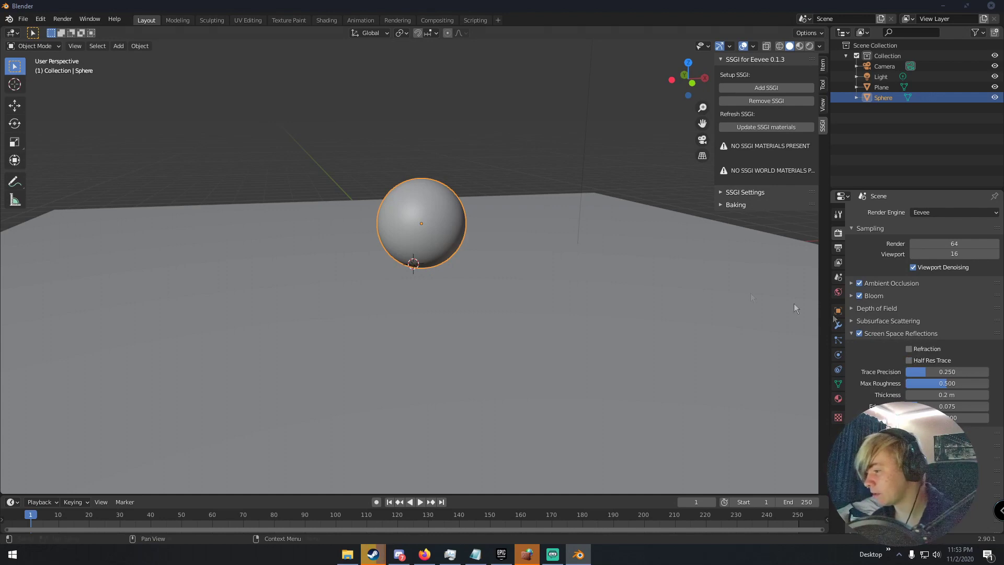
scroll(495, 220, up, 2)
Switch the viewport to Rendered shading with overlays hidden and inspect the sphere.
key(z)
click(481, 118)
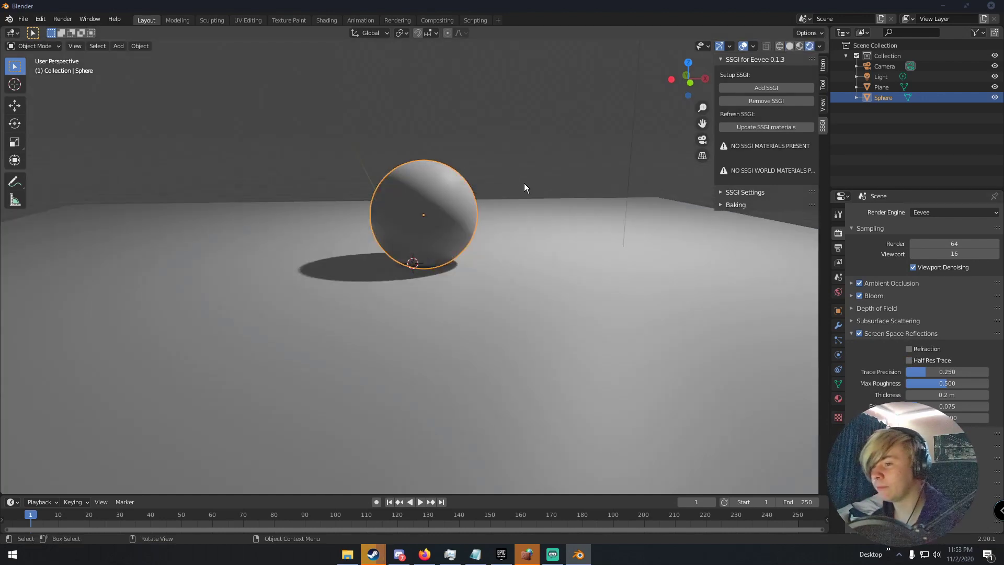
middle_drag(524, 183, 537, 271)
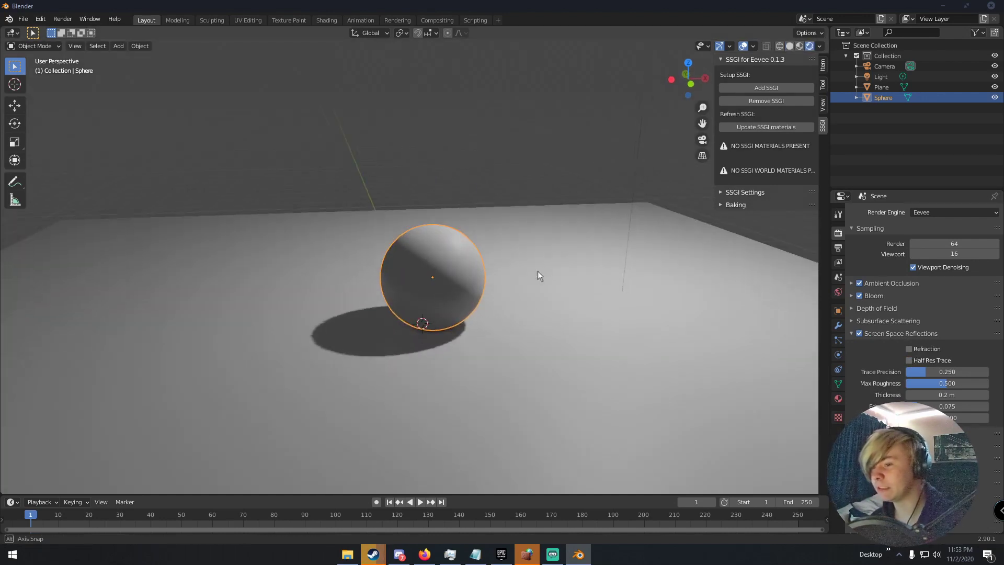
click(742, 47)
middle_drag(610, 195, 560, 206)
scroll(532, 256, up, 2)
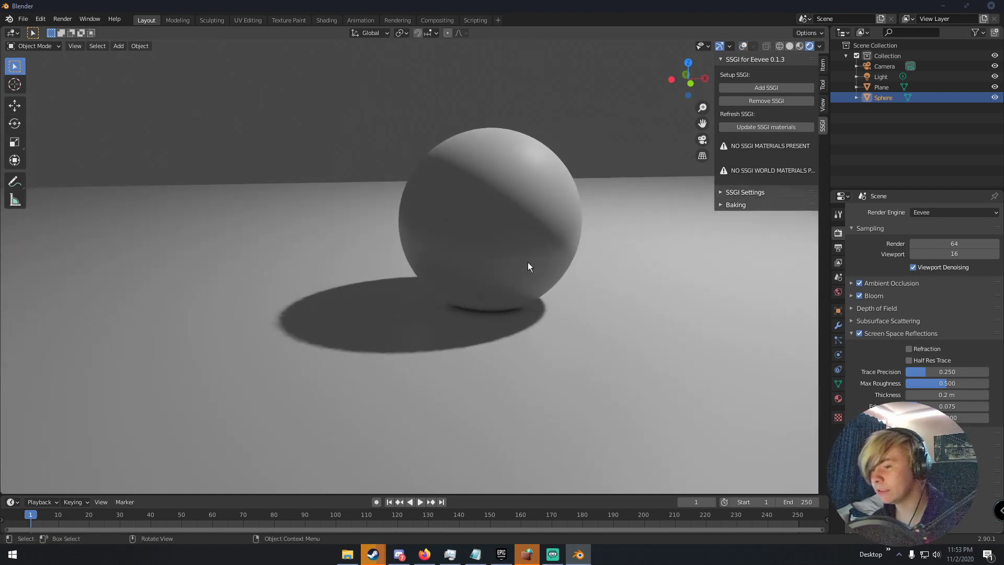
scroll(528, 264, down, 2)
scroll(551, 253, up, 2)
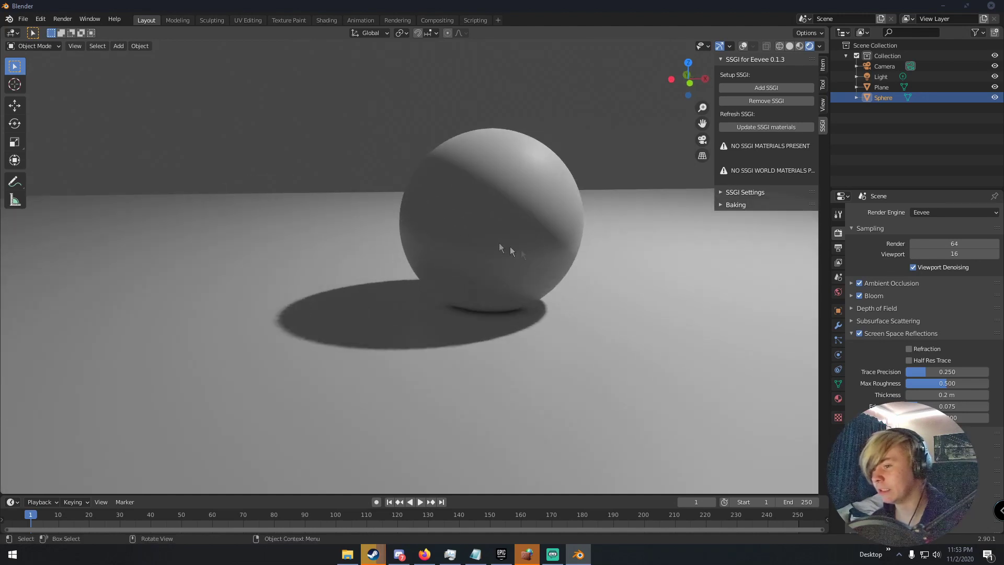
scroll(472, 258, down, 3)
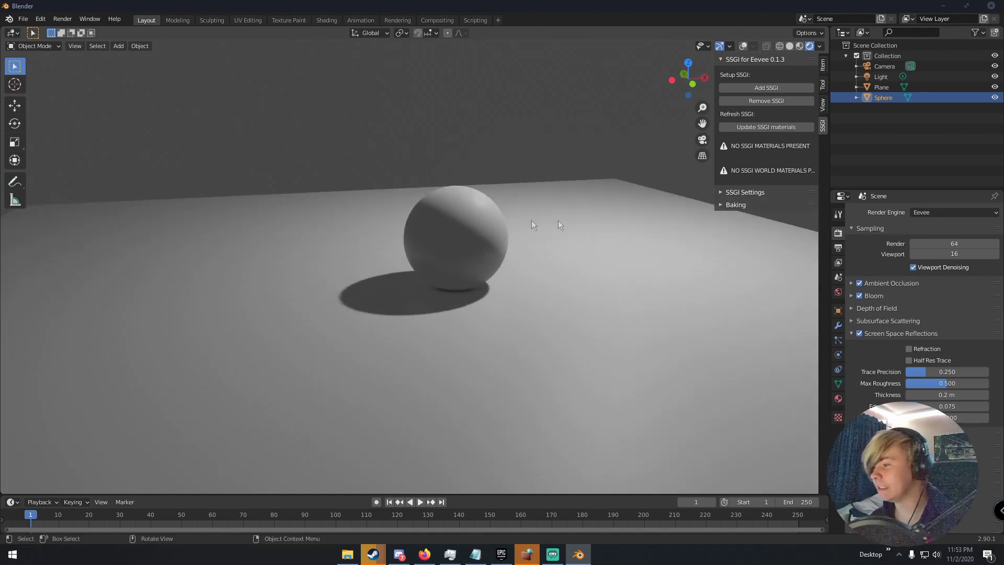
click(926, 212)
Render in Cycles, set the Plane's Base Color green then white, and switch back to Eevee.
click(921, 248)
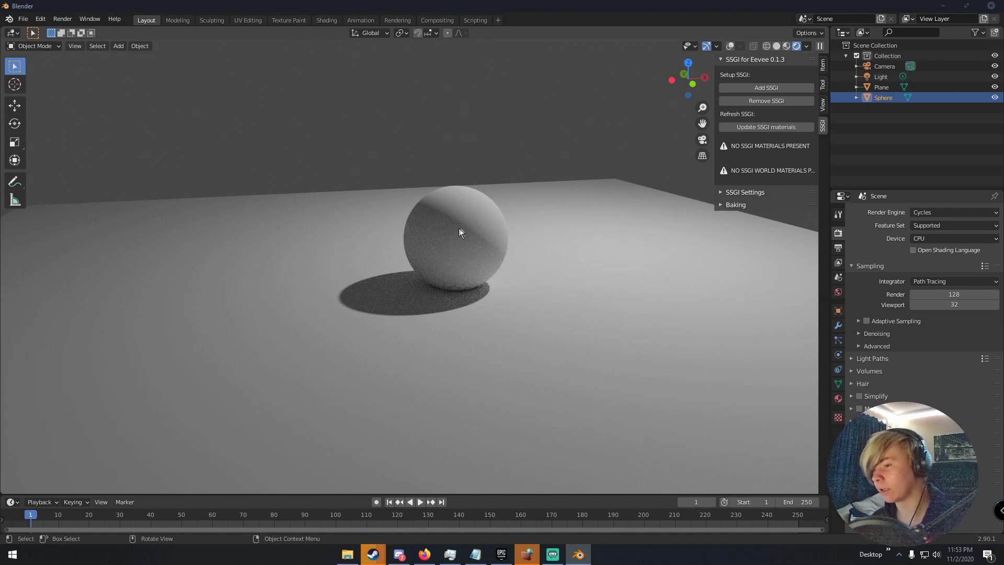
click(456, 331)
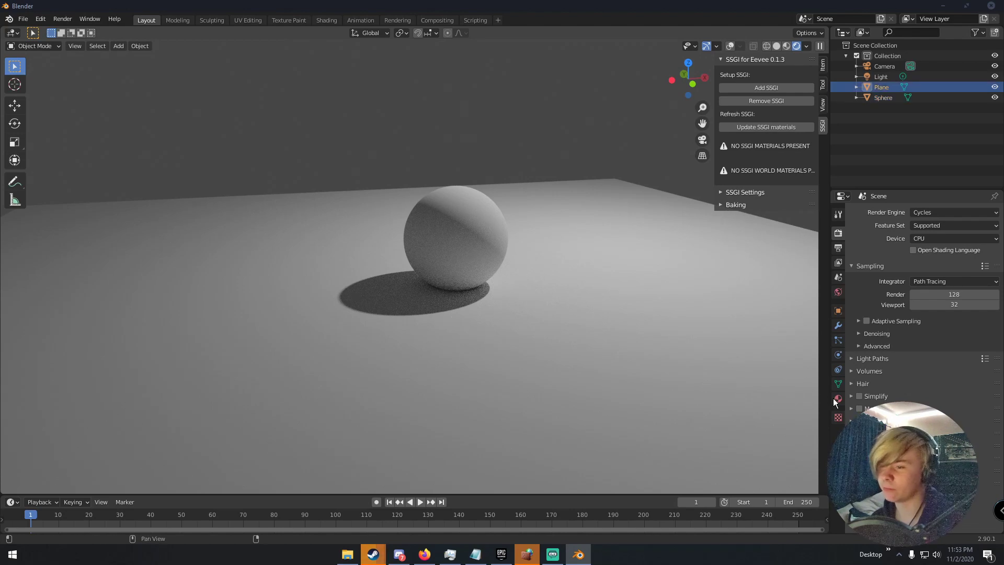
click(838, 398)
click(952, 335)
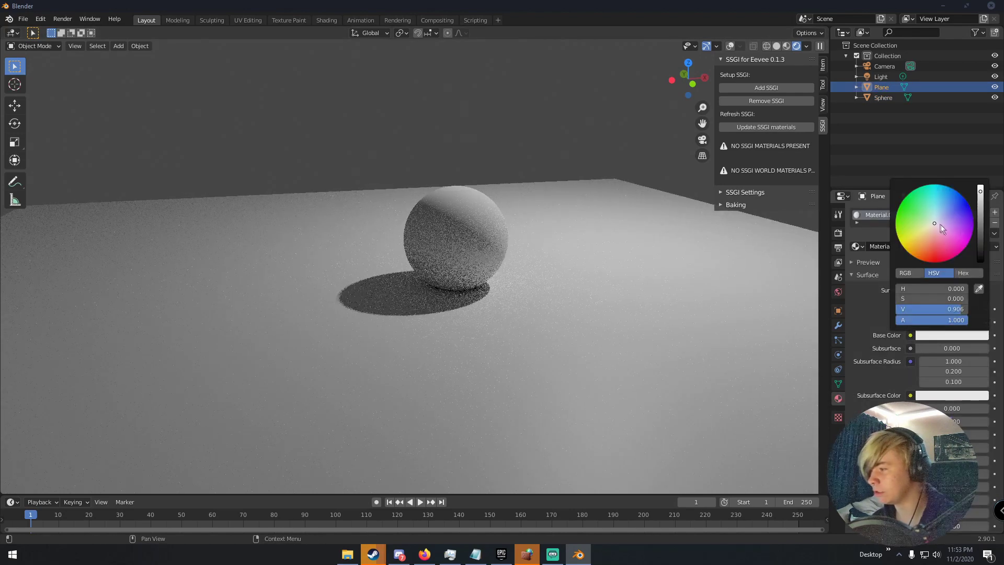
click(912, 204)
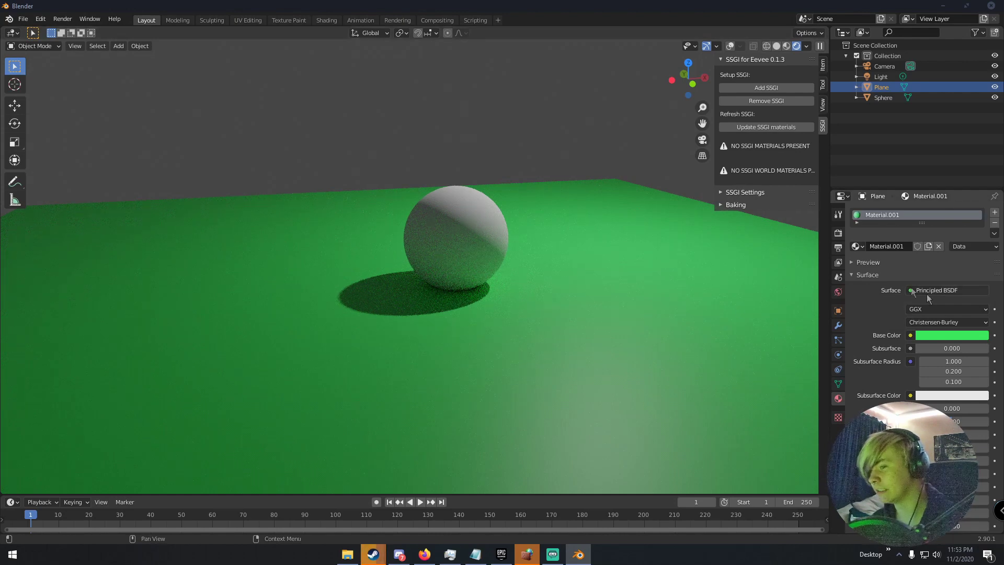
click(947, 334)
click(932, 222)
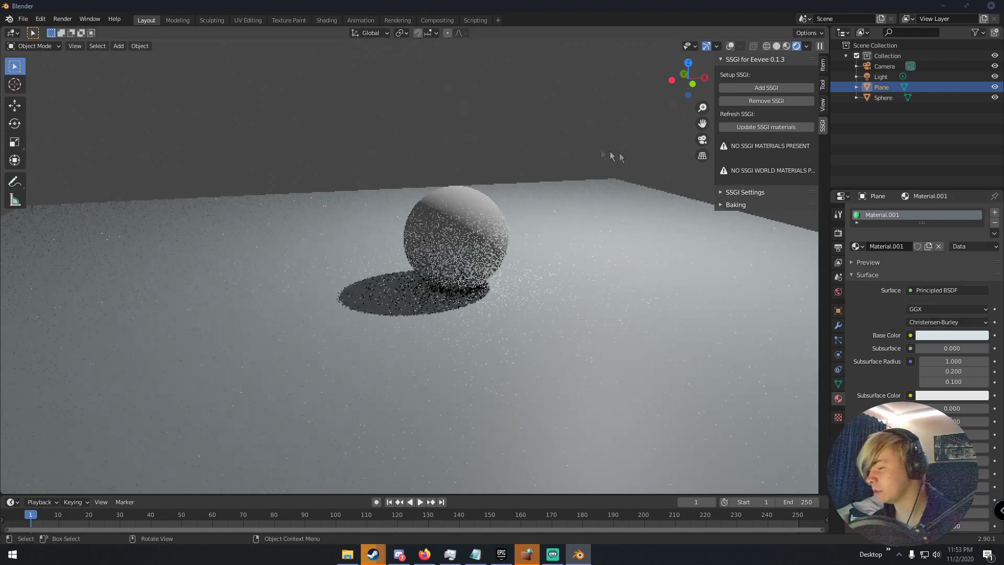
click(509, 117)
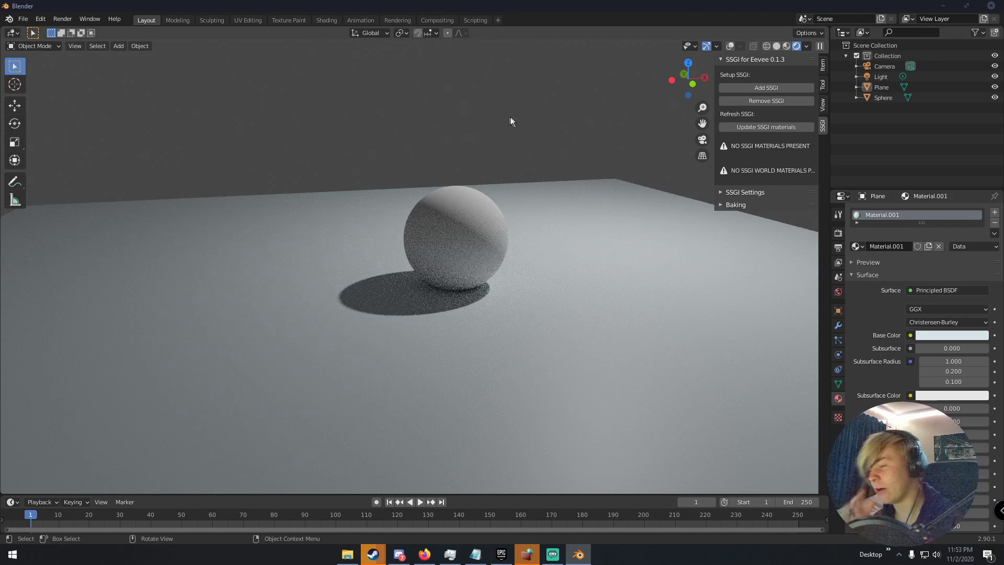
click(837, 234)
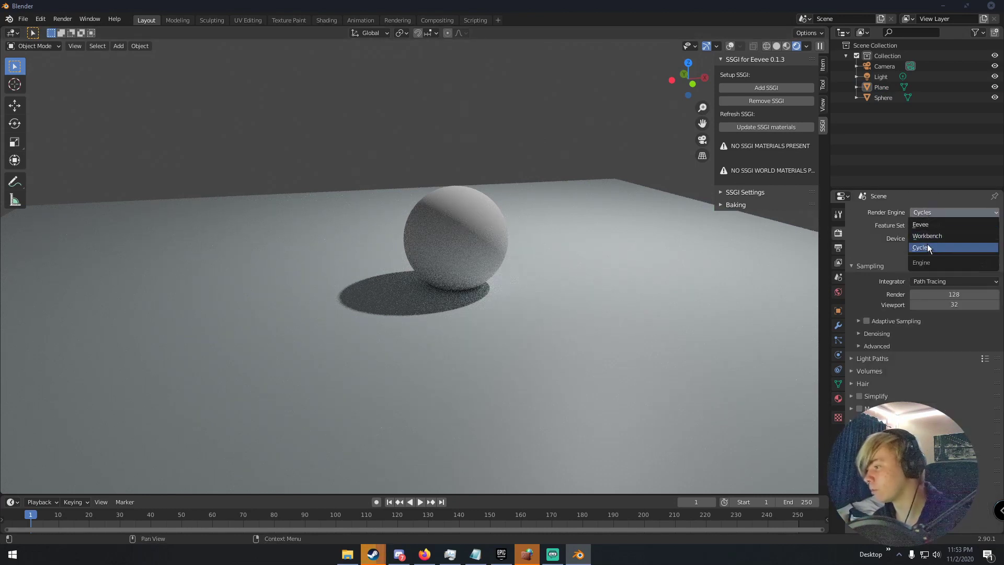
click(930, 225)
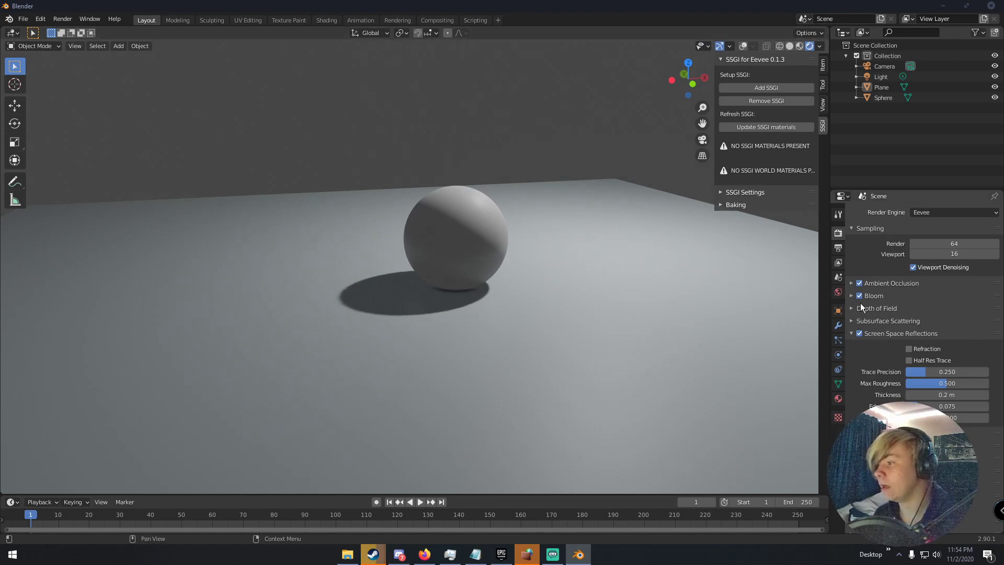
Select the sphere and give it a new material.
click(475, 218)
click(838, 399)
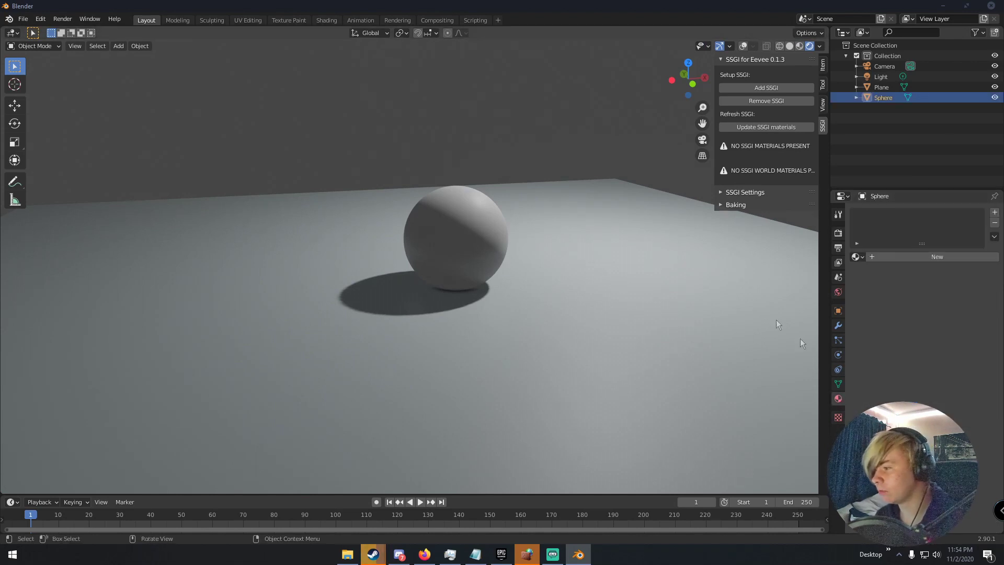
click(936, 256)
key(ctrl+z)
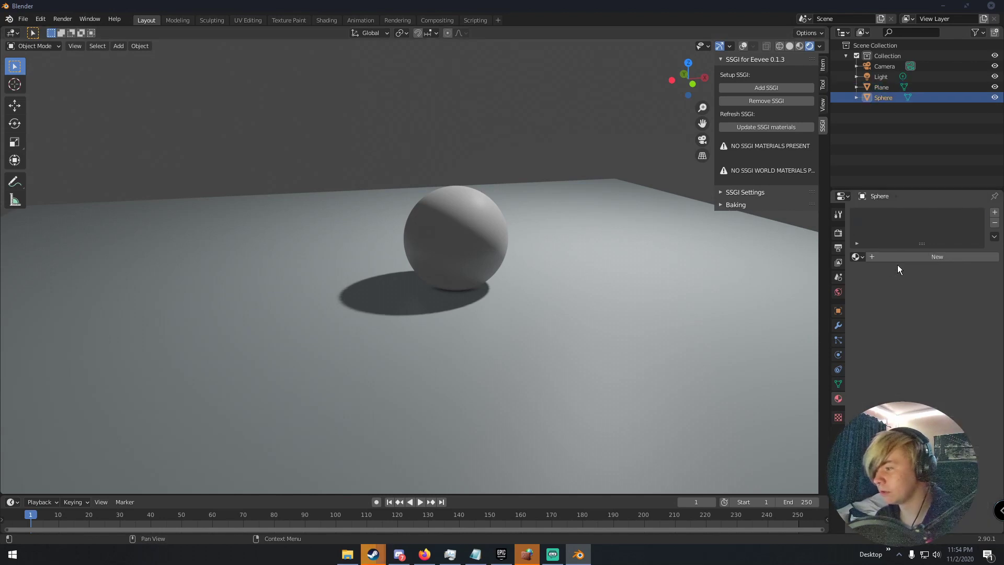
click(899, 256)
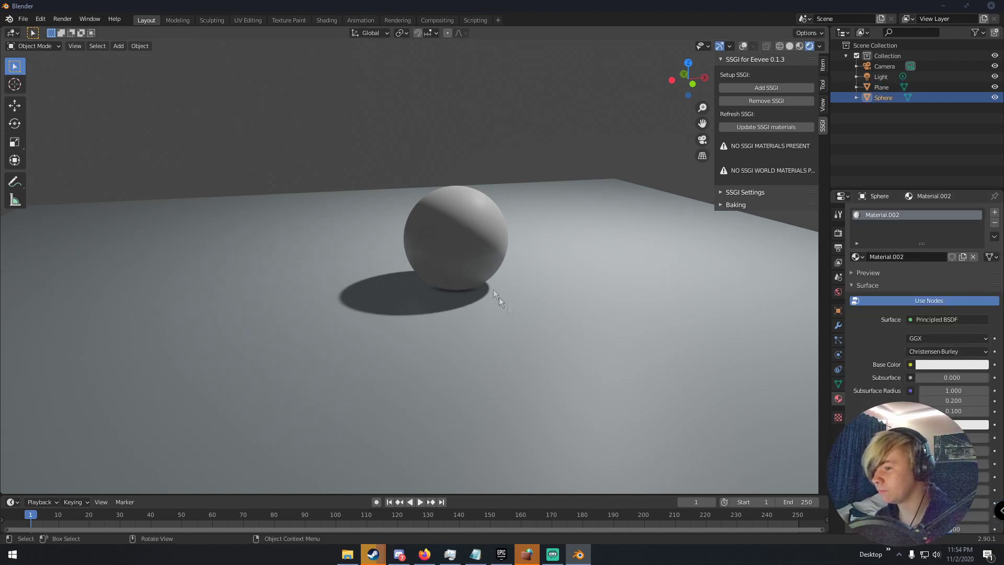
Make the sphere the active object and apply SSGI to the scene's materials.
click(554, 324)
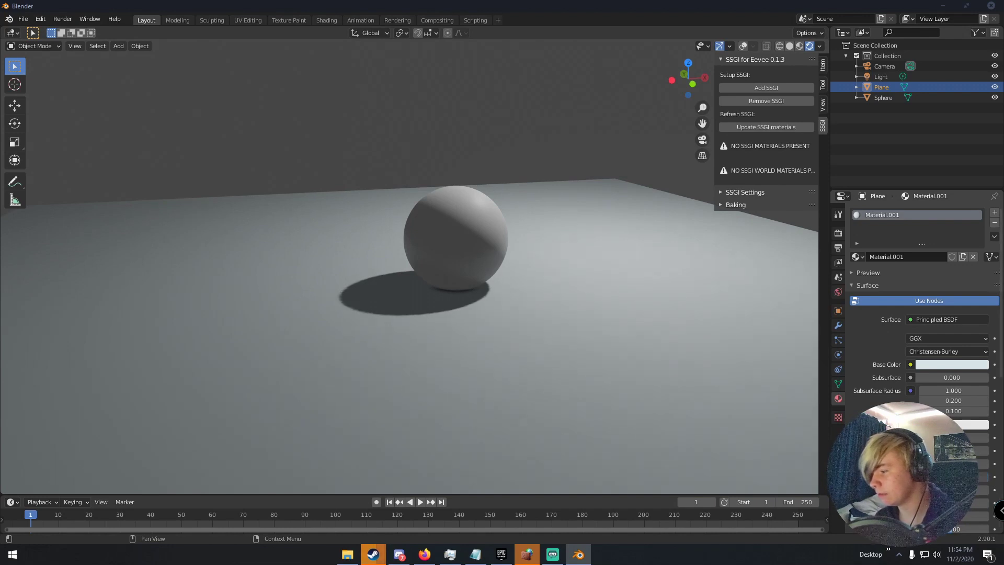
click(462, 232)
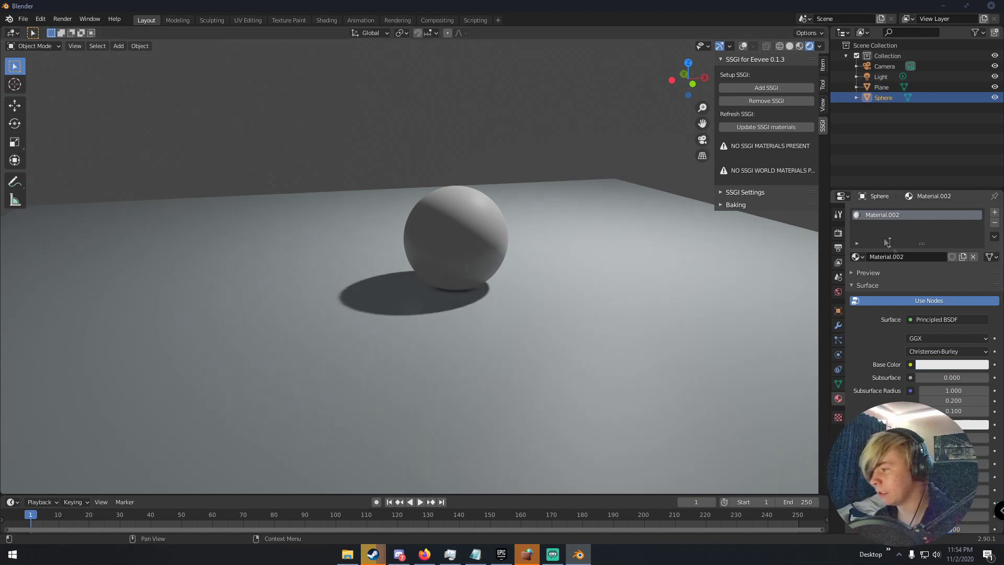
middle_drag(695, 236, 656, 220)
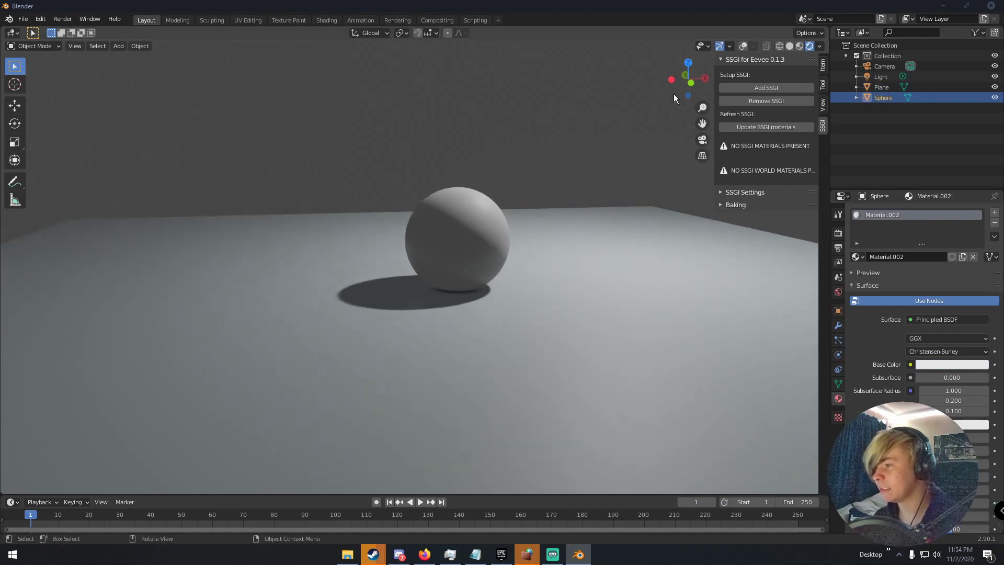
click(744, 87)
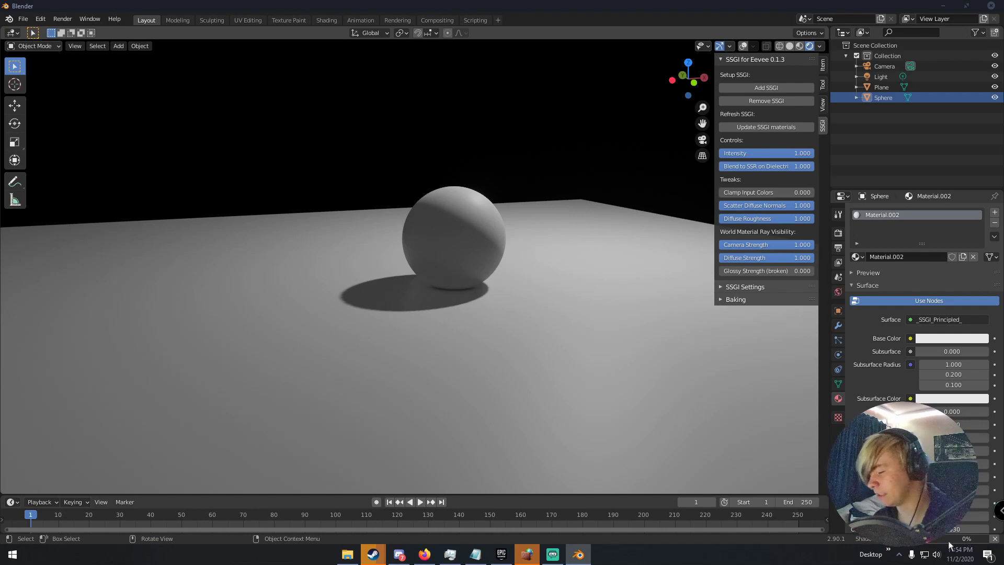
Orbit and zoom around the sphere to inspect the SSGI lighting, then select the floor plane.
scroll(597, 362, up, 4)
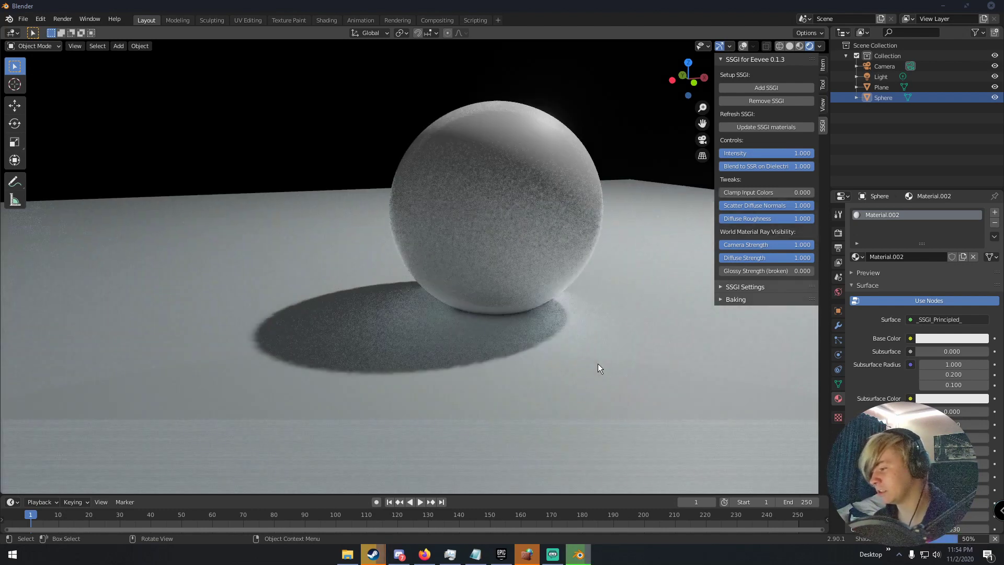
scroll(597, 363, down, 3)
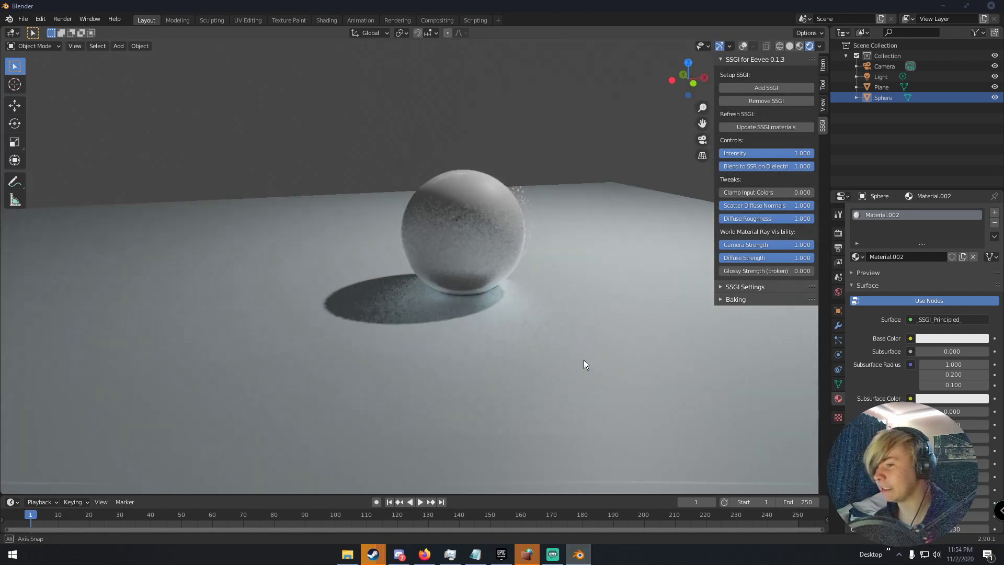
middle_drag(585, 366, 481, 276)
scroll(450, 320, down, 5)
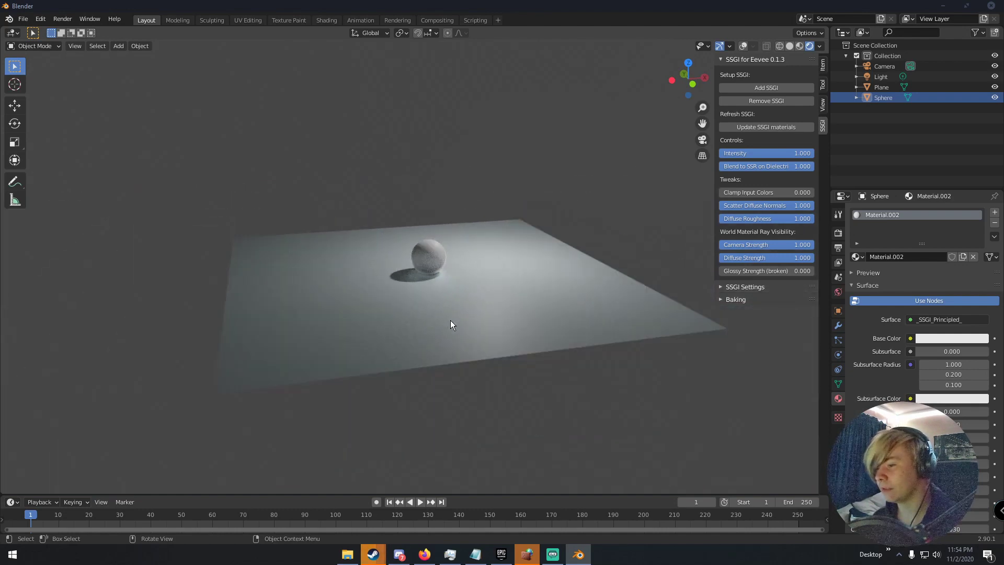
middle_drag(450, 320, 459, 240)
scroll(491, 270, up, 2)
scroll(381, 231, up, 3)
middle_drag(380, 231, 441, 254)
scroll(460, 236, down, 1)
scroll(460, 236, down, 2)
scroll(429, 268, up, 2)
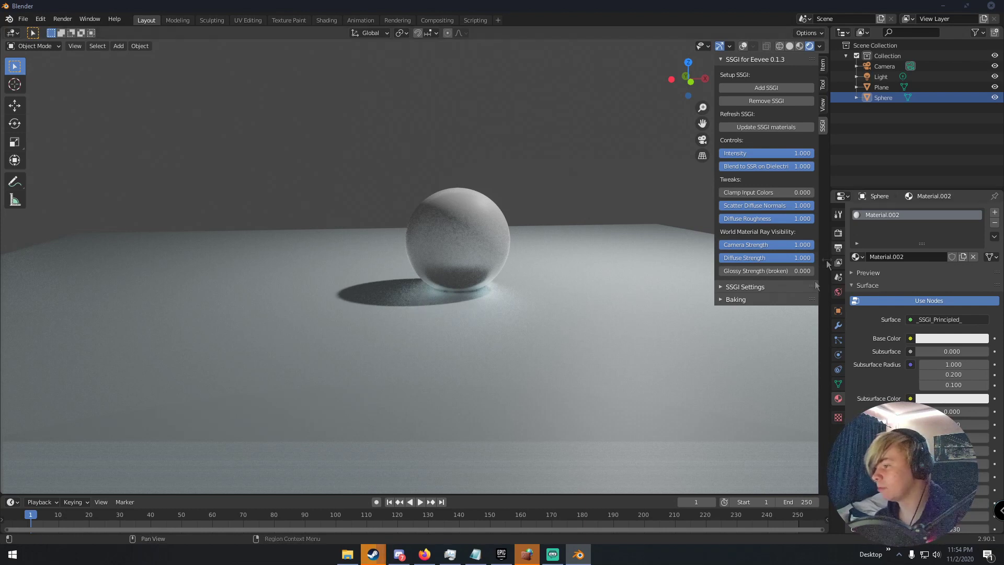
shift+click(657, 372)
Select the floor plane, turn its base colour green, then restore it to white.
click(658, 373)
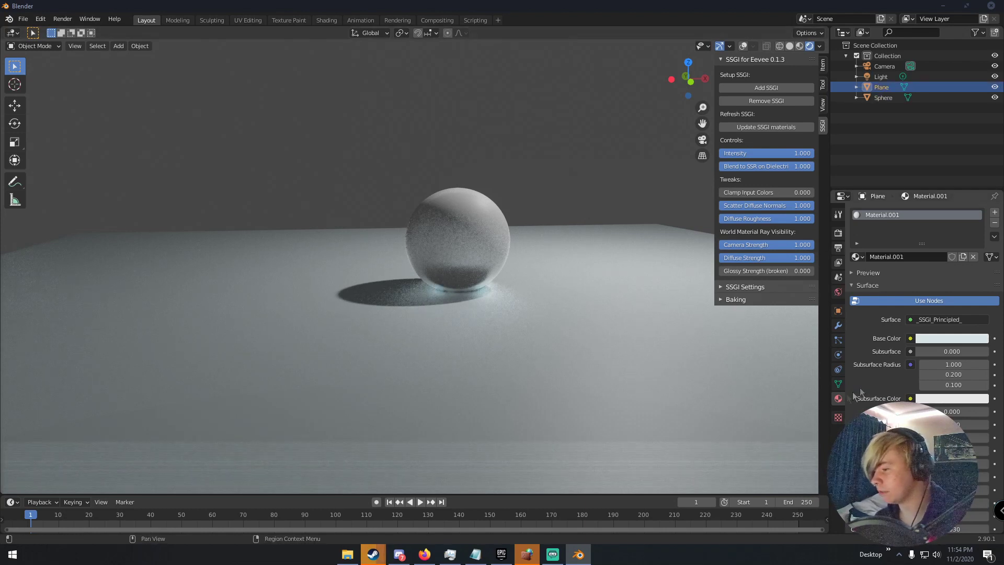
click(931, 338)
drag(930, 218, 912, 230)
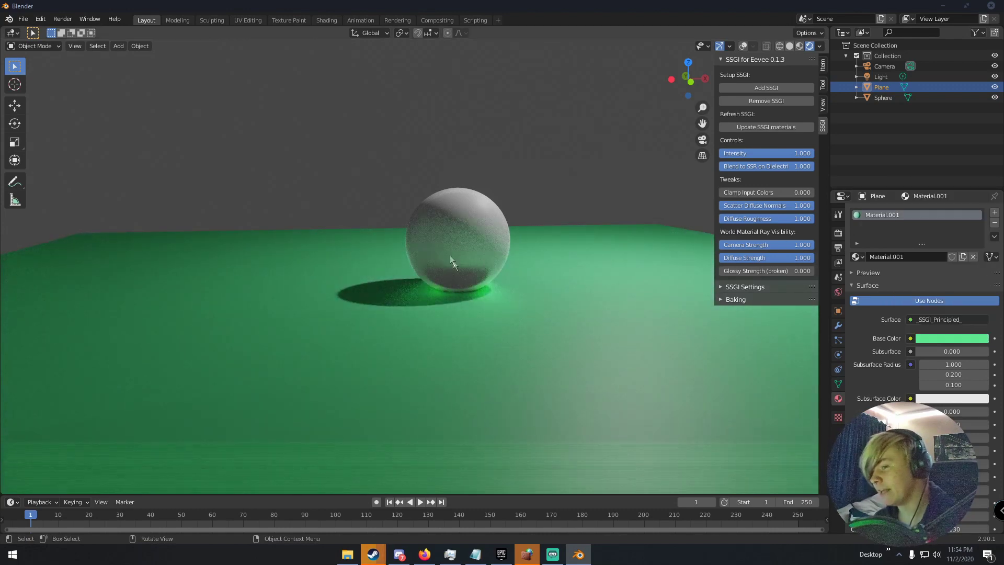
click(940, 337)
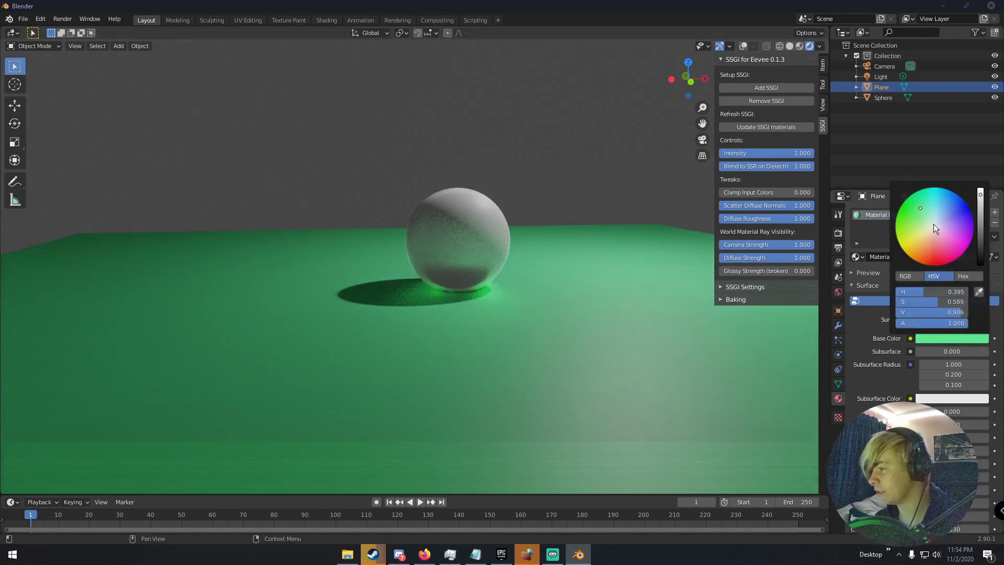
click(933, 224)
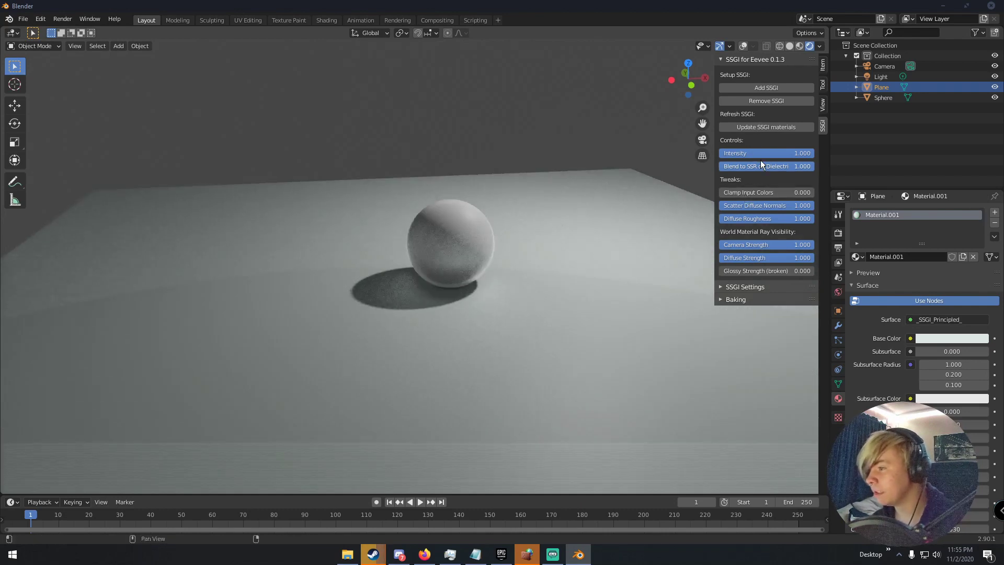
Try several SSGI Intensity values while viewing the floor, settling on 0.250.
drag(760, 154, 703, 155)
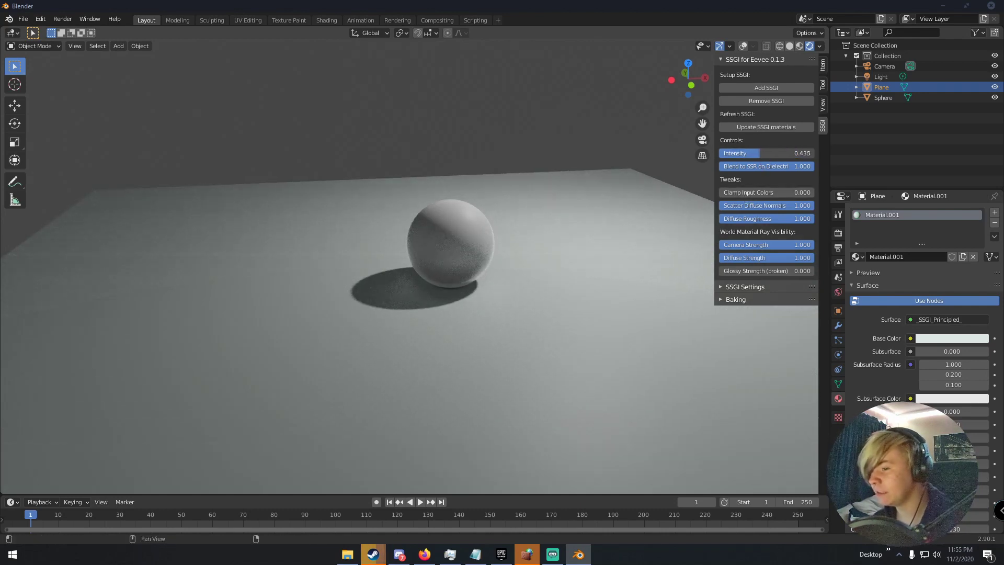
middle_drag(554, 252, 553, 240)
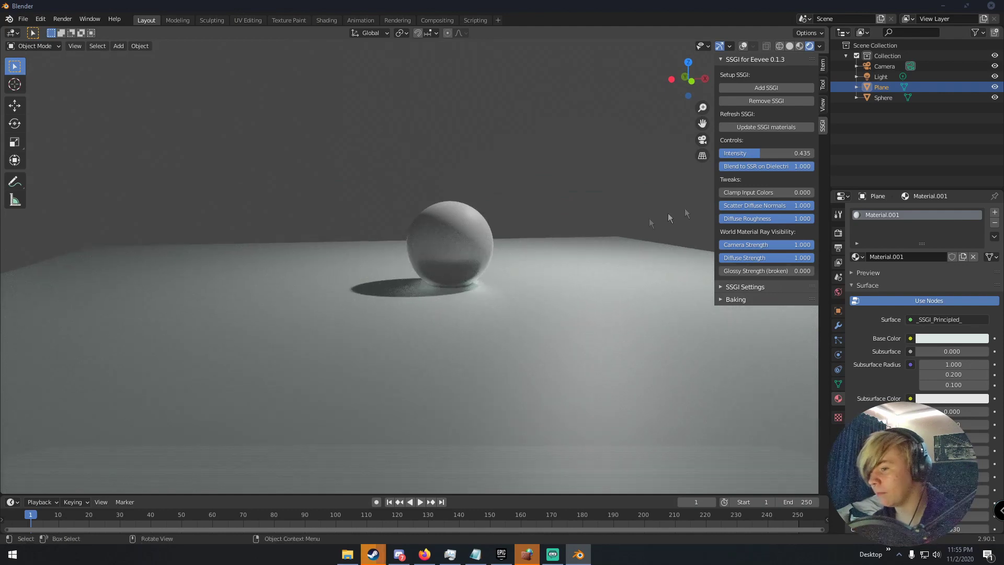
shift+drag(761, 153, 765, 153)
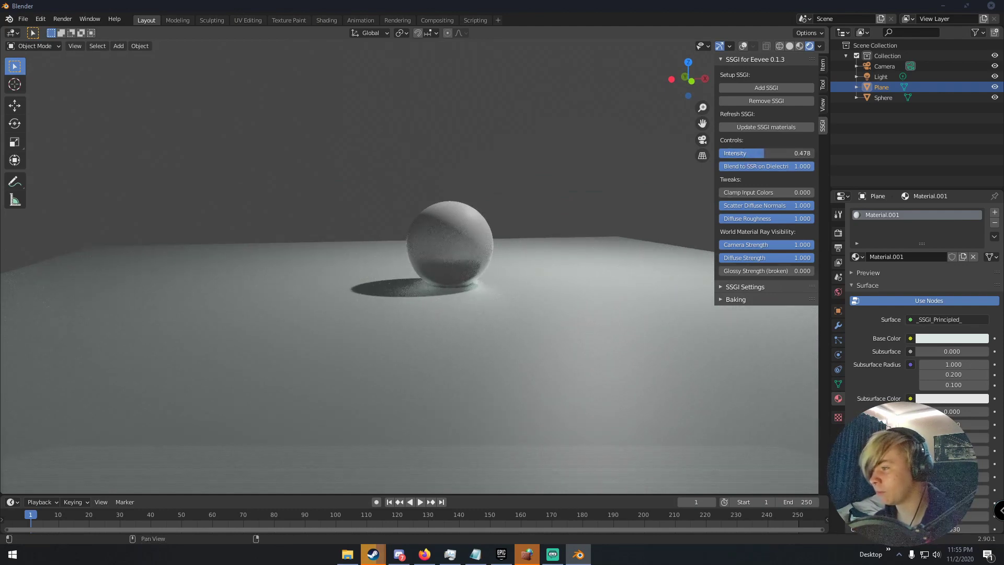
scroll(540, 247, down, 4)
middle_drag(539, 248, 485, 336)
scroll(549, 274, up, 4)
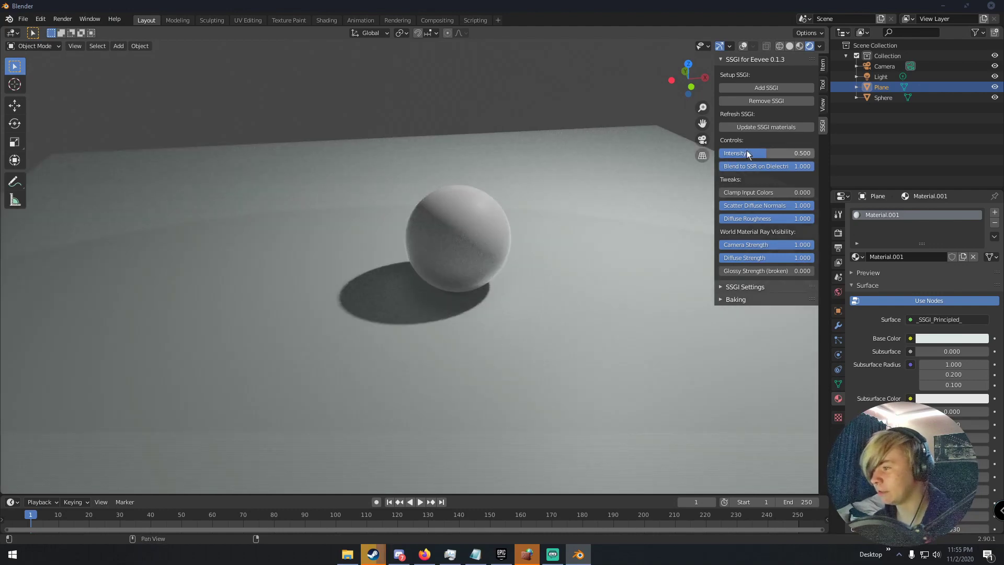
mouse_move(745, 152)
mouse_down()
mouse_move(731, 153)
mouse_move(743, 153)
mouse_up()
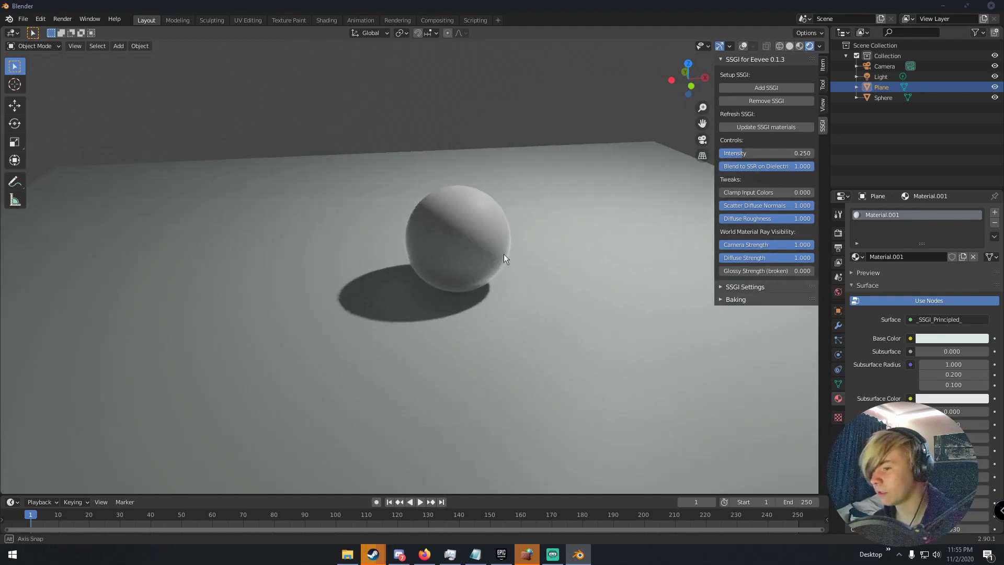
middle_drag(504, 253, 503, 247)
click(737, 287)
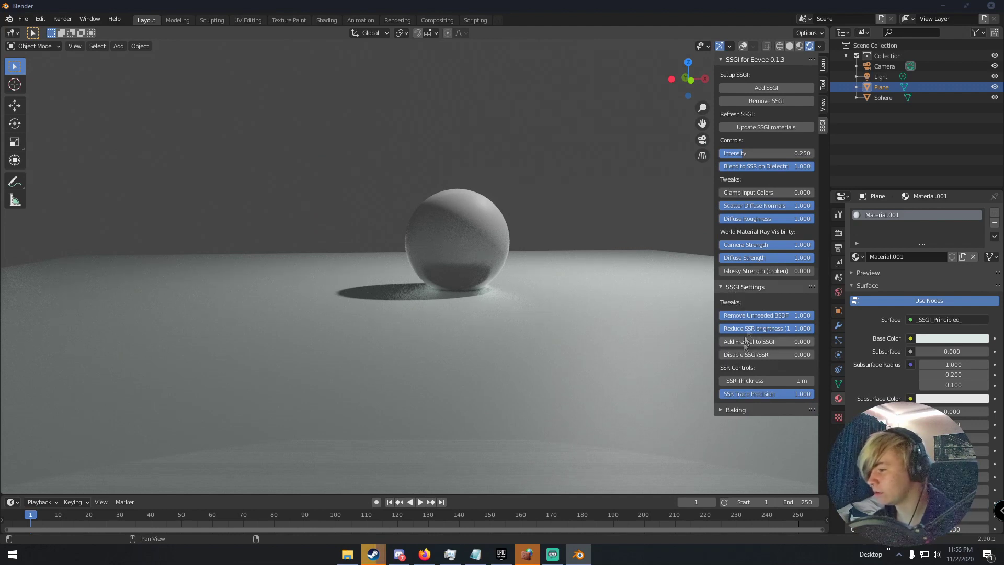
click(740, 287)
click(735, 299)
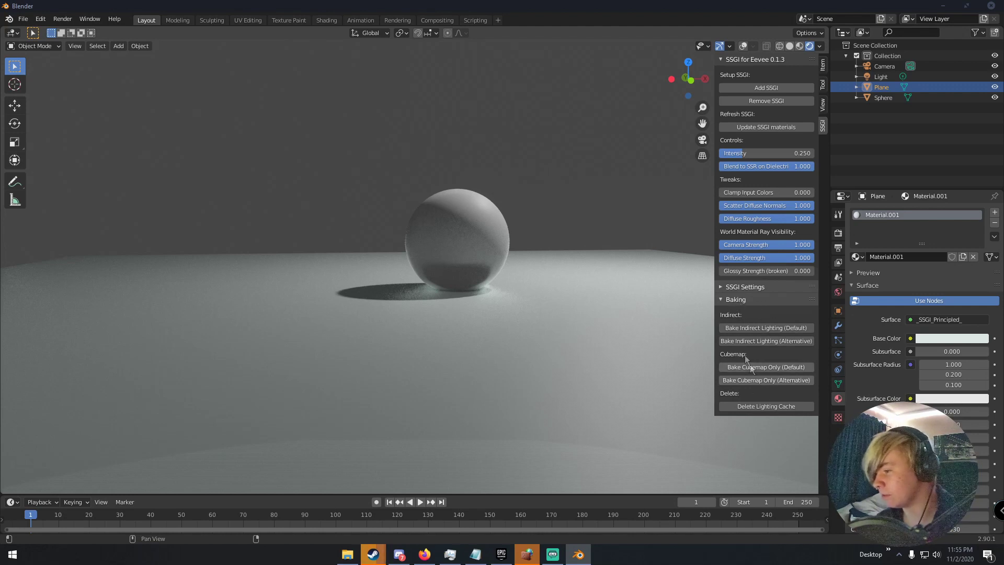
click(739, 298)
middle_drag(586, 293, 412, 230)
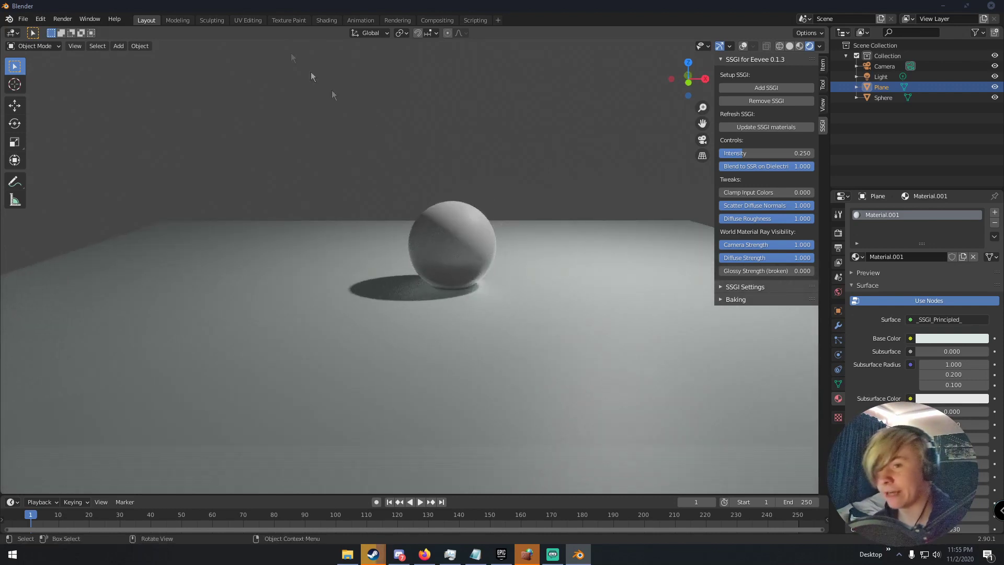
In the Shading workspace, select the floor's _SSGI_Principled node and enter its group.
click(326, 20)
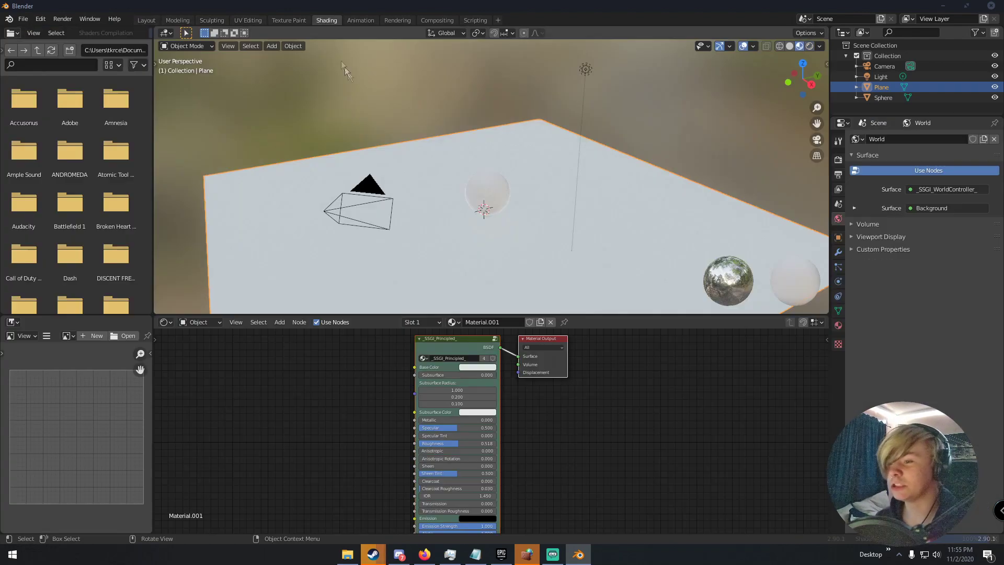
scroll(481, 351, up, 4)
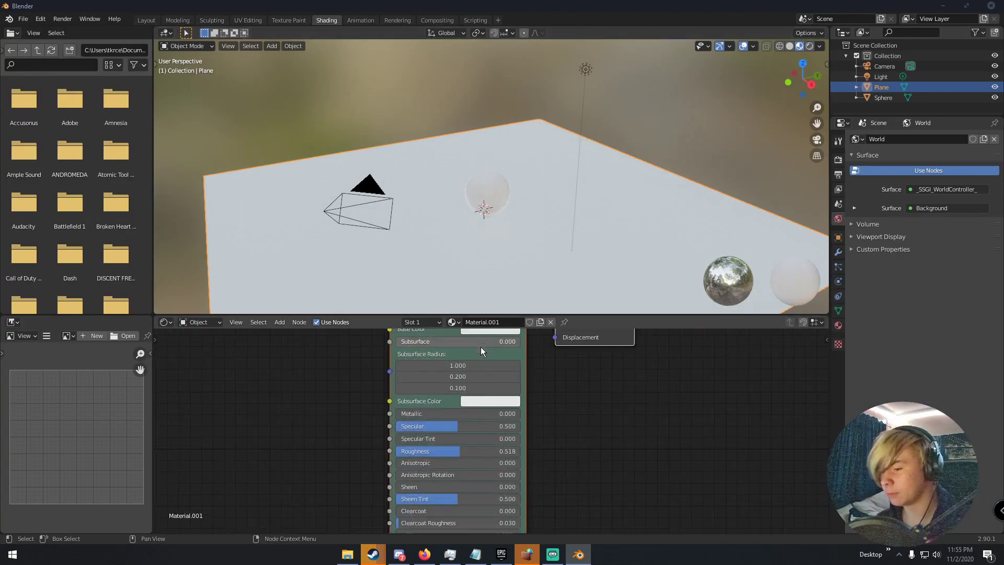
middle_drag(481, 350, 503, 471)
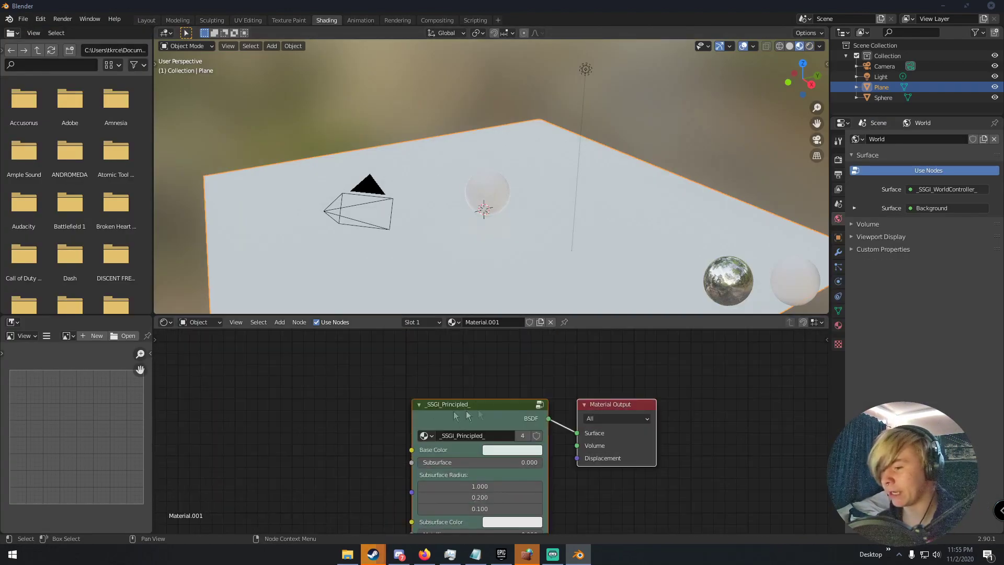
scroll(465, 405, down, 3)
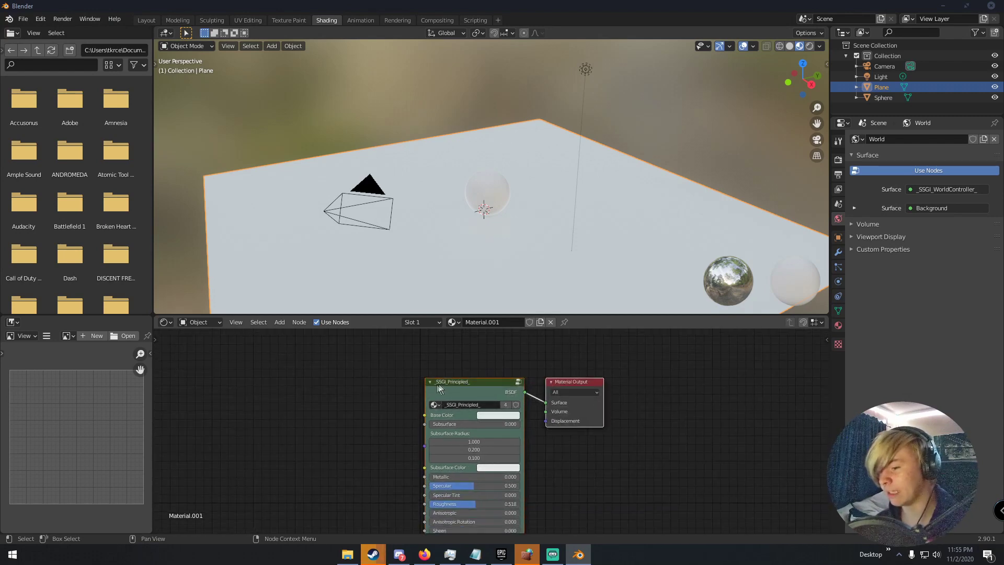
click(453, 385)
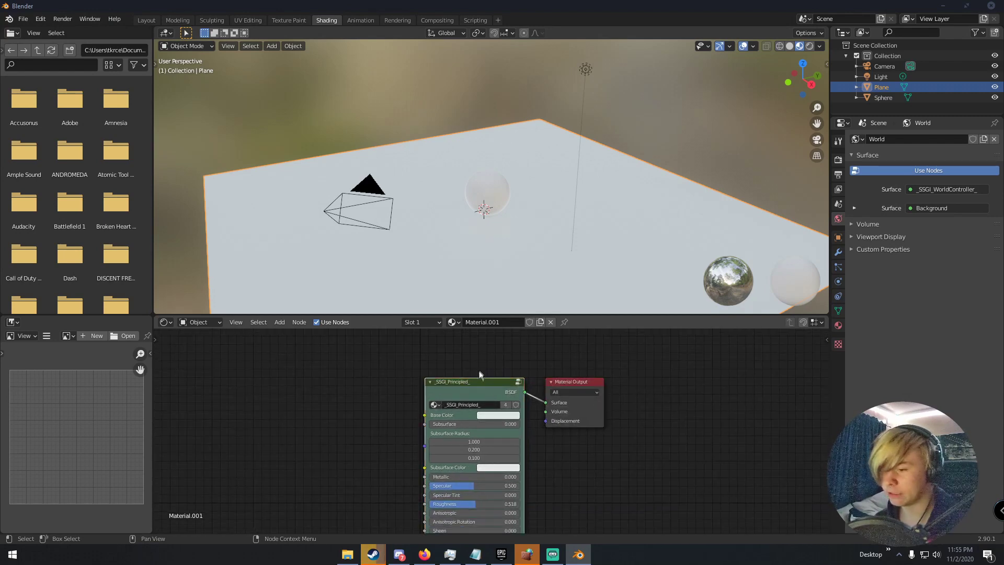
key(Tab)
Browse the node group's contents, then return to the Layout workspace.
scroll(474, 380, down, 5)
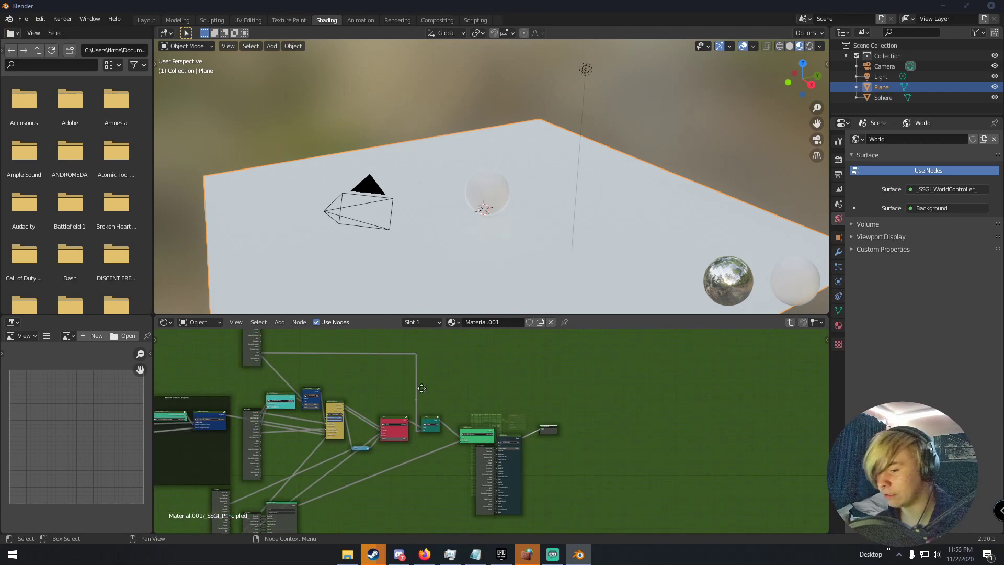
scroll(437, 380, down, 2)
scroll(437, 378, up, 7)
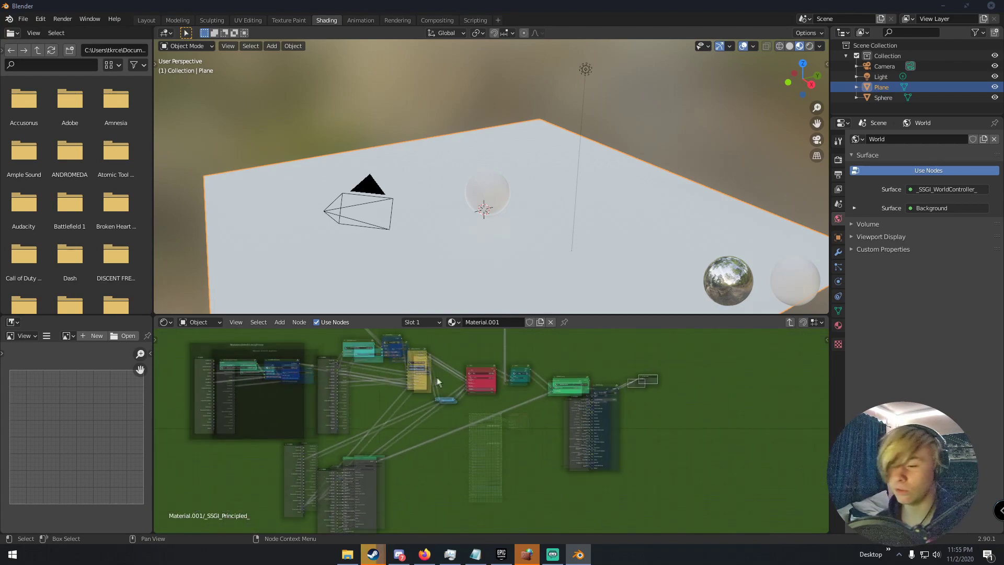
scroll(423, 427, down, 4)
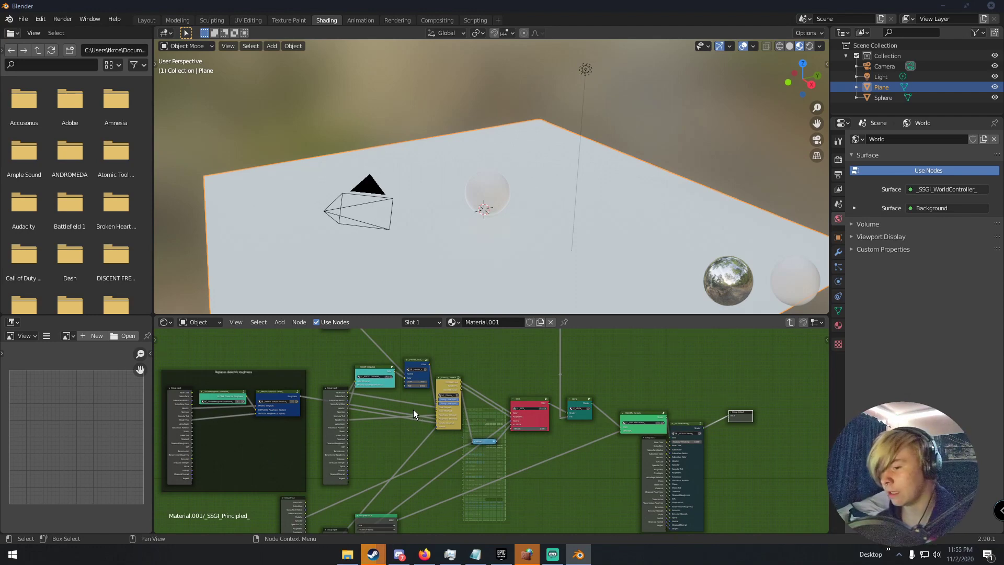
scroll(413, 409, up, 2)
ctrl+scroll(413, 408, left, 5)
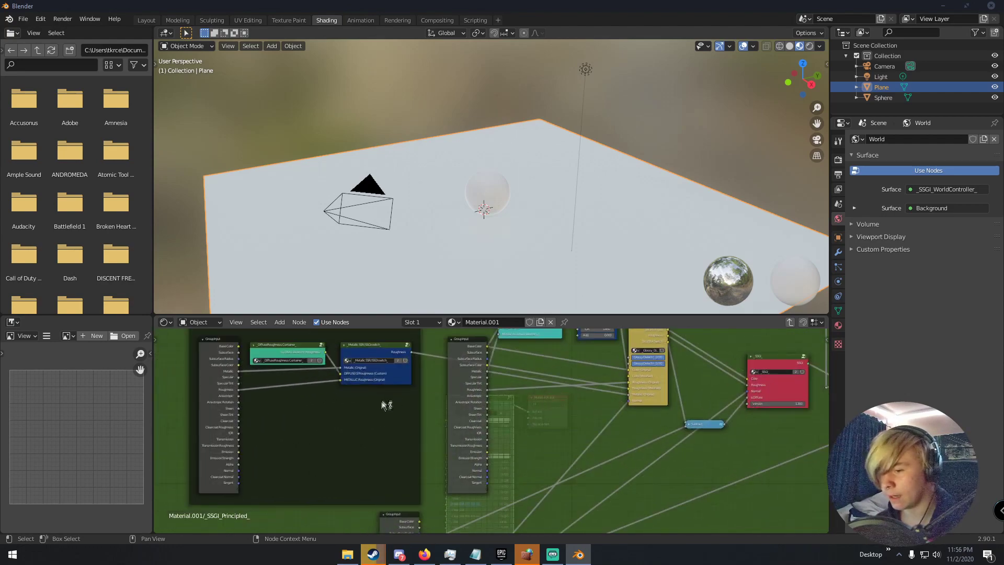
ctrl+scroll(407, 423, right, 6)
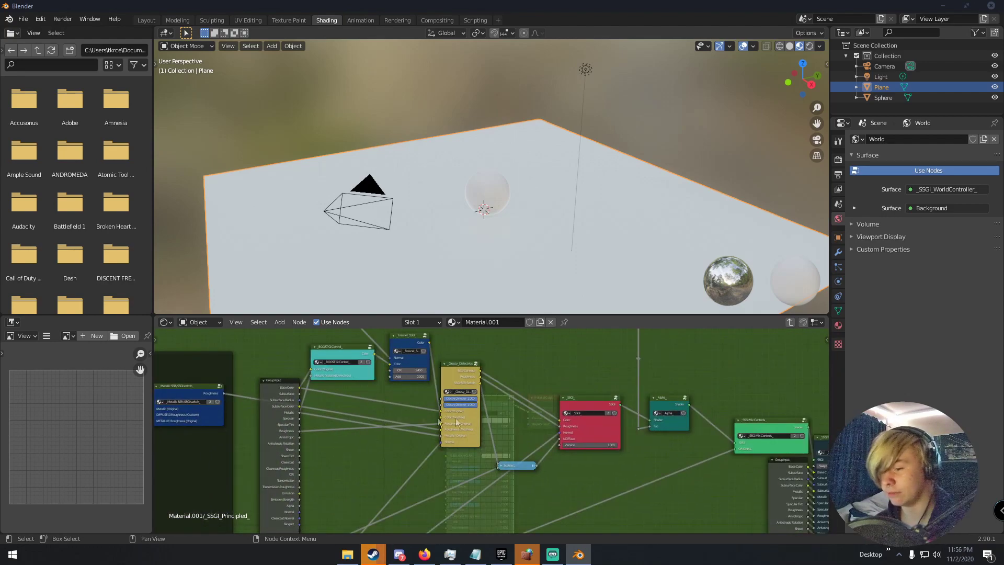
ctrl+scroll(434, 369, right, 3)
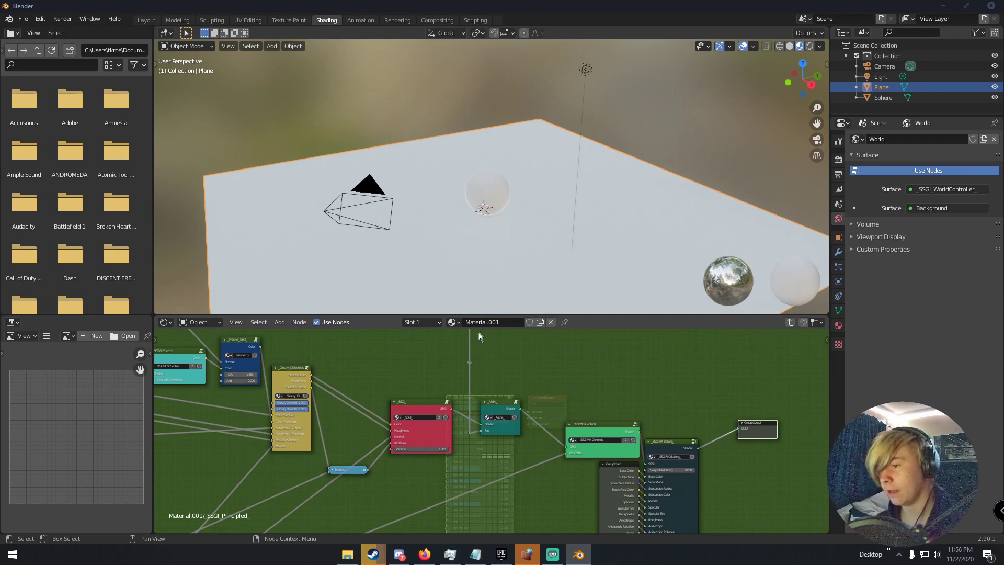
click(146, 20)
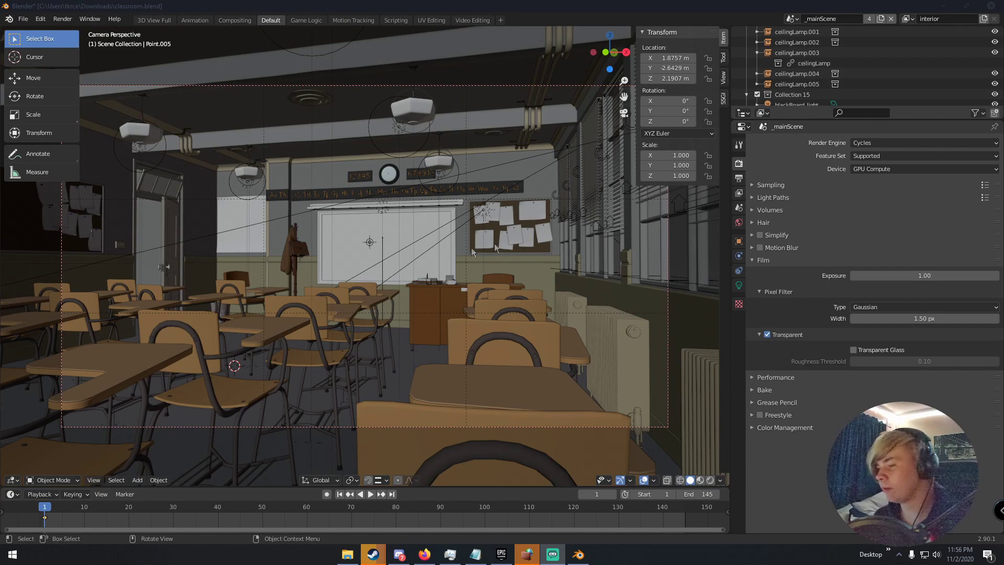
Switch the viewport to Rendered shading to see the Cycles path-traced classroom.
key(z)
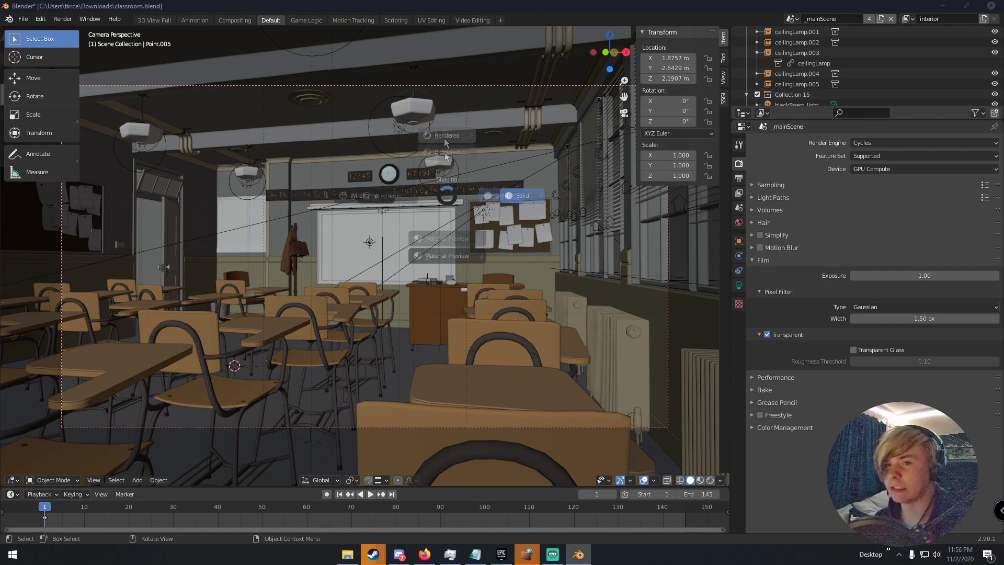
click(436, 97)
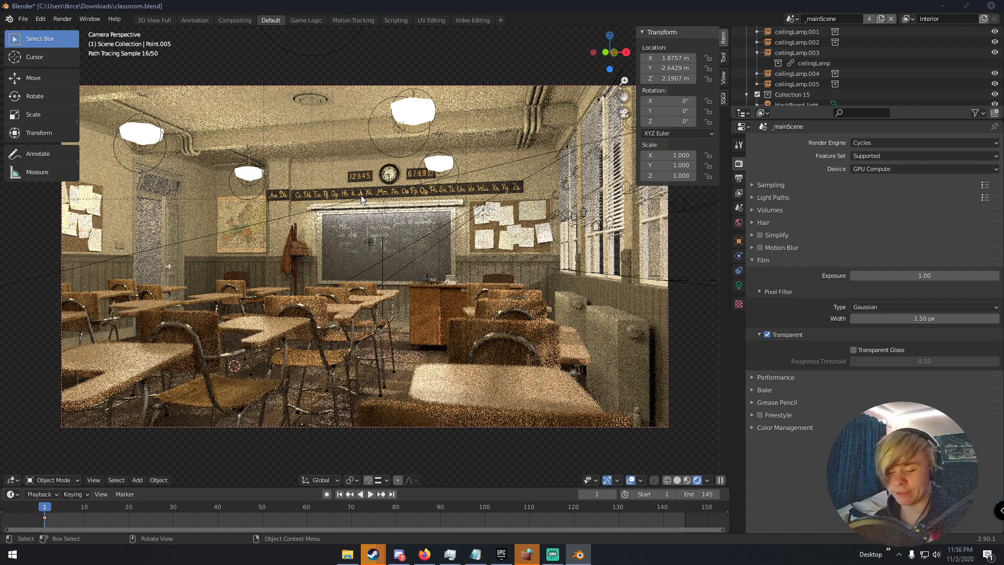
Return to Solid shading and change the render engine to Eevee, collapsing Screen Space Reflections.
key(z)
click(361, 255)
click(857, 144)
click(857, 158)
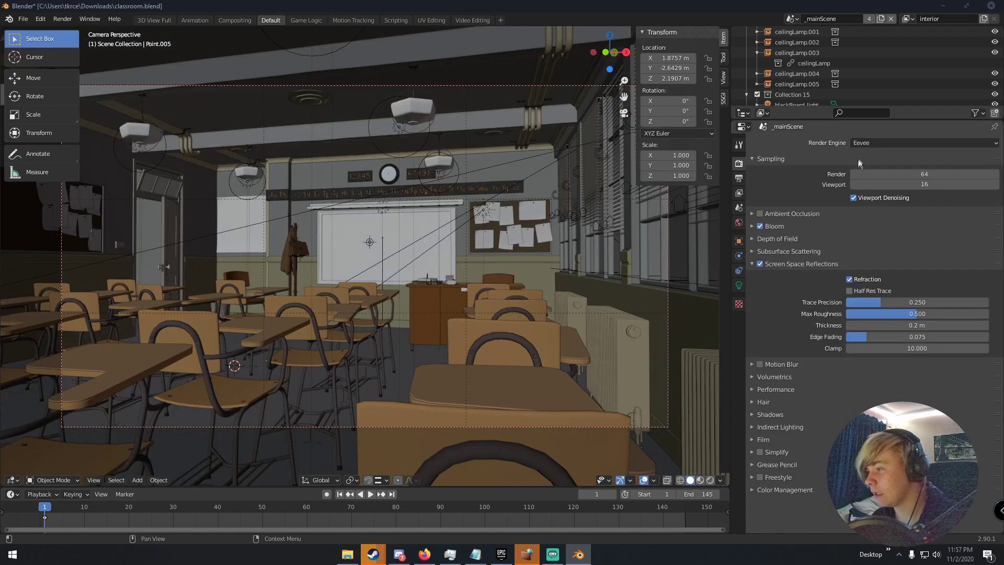
click(752, 263)
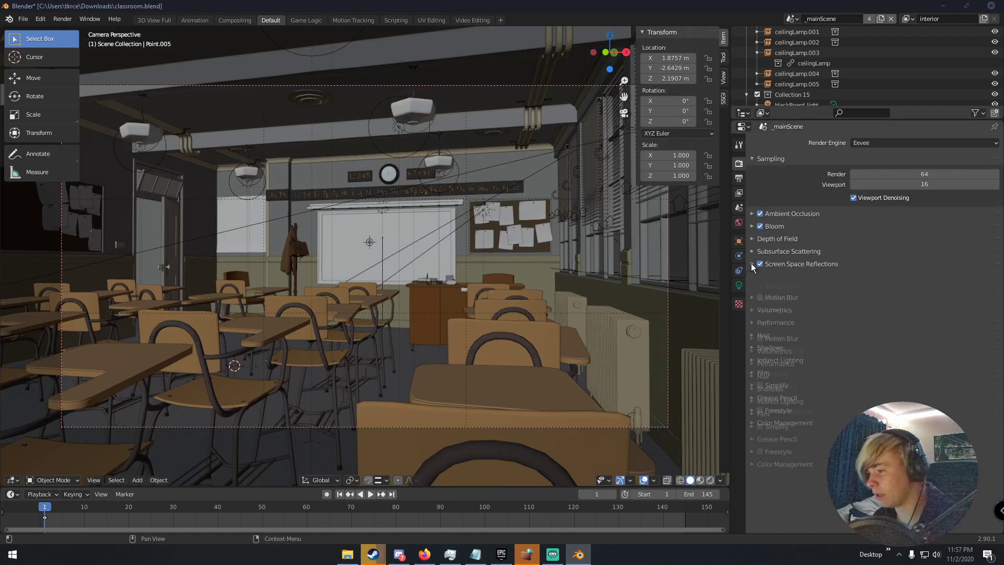
Preview the classroom in Eevee Rendered shading through the scene camera.
key(z)
click(580, 180)
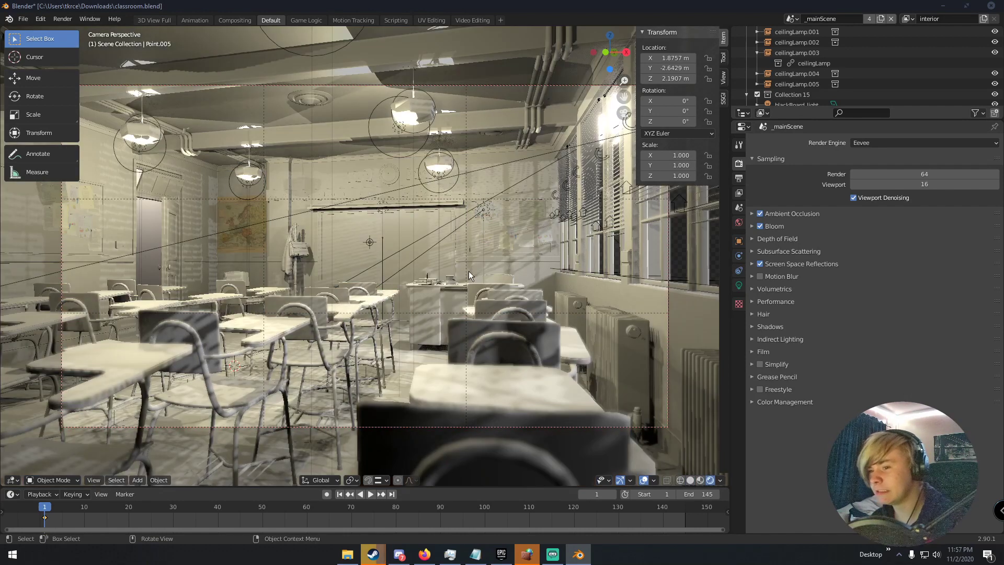
middle_drag(469, 271, 463, 273)
key(KP_0)
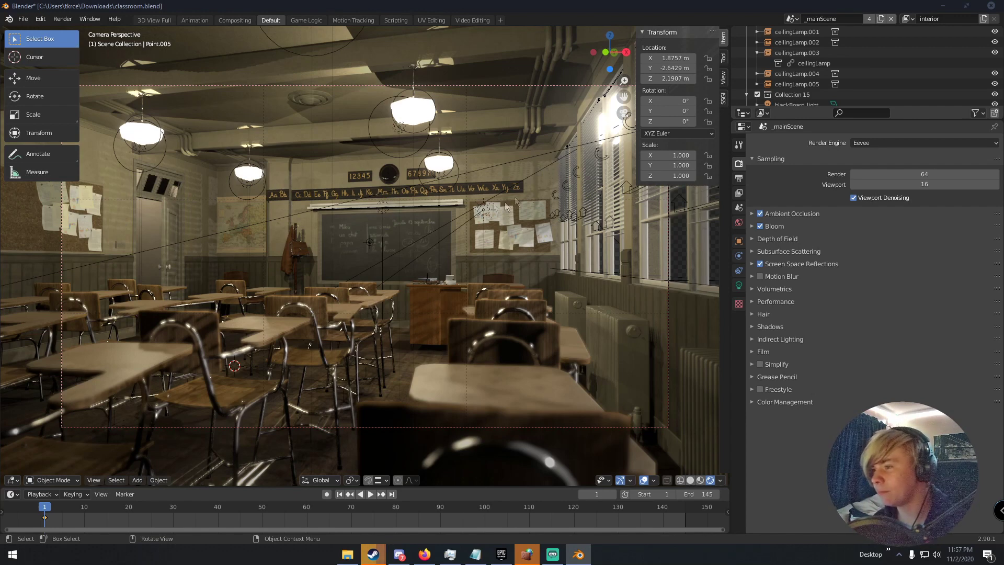
click(722, 99)
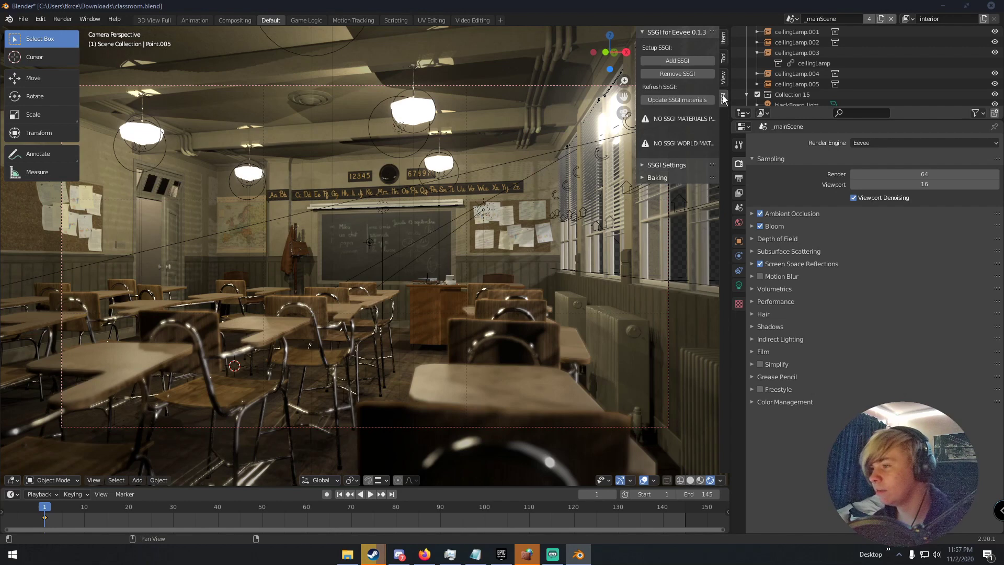
Apply SSGI to all the classroom's materials with Add SSGI.
click(667, 61)
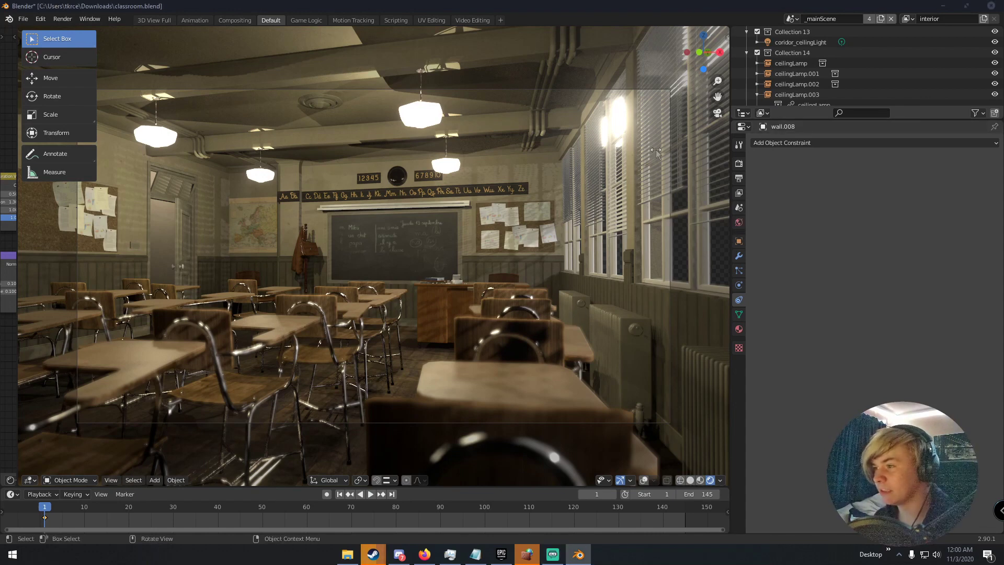
Show the SSGI for Eevee sidebar controls and compare with SSGI Intensity dropped to 0.
key(n)
click(724, 98)
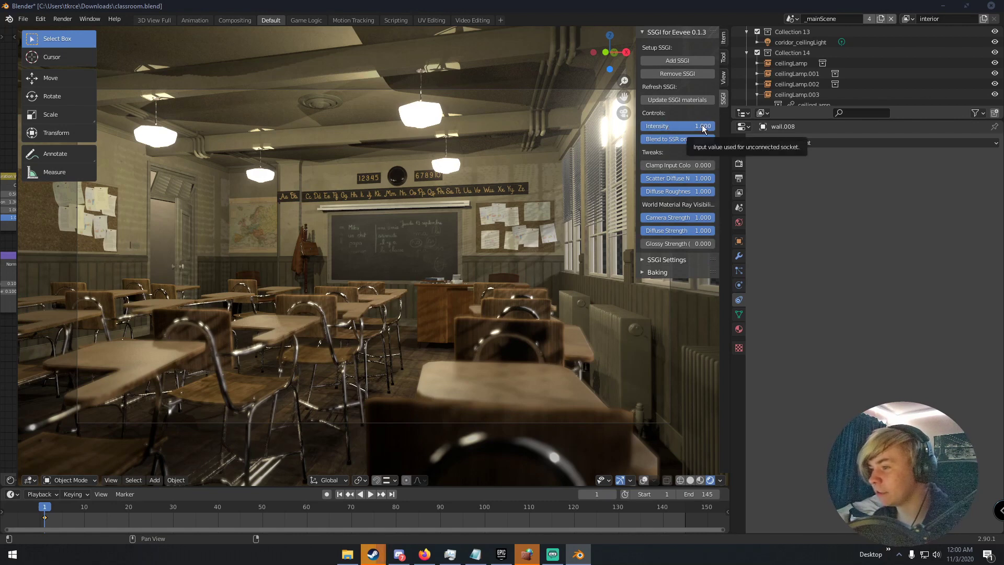
mouse_move(704, 124)
mouse_down()
mouse_move(641, 125)
mouse_move(713, 125)
mouse_up()
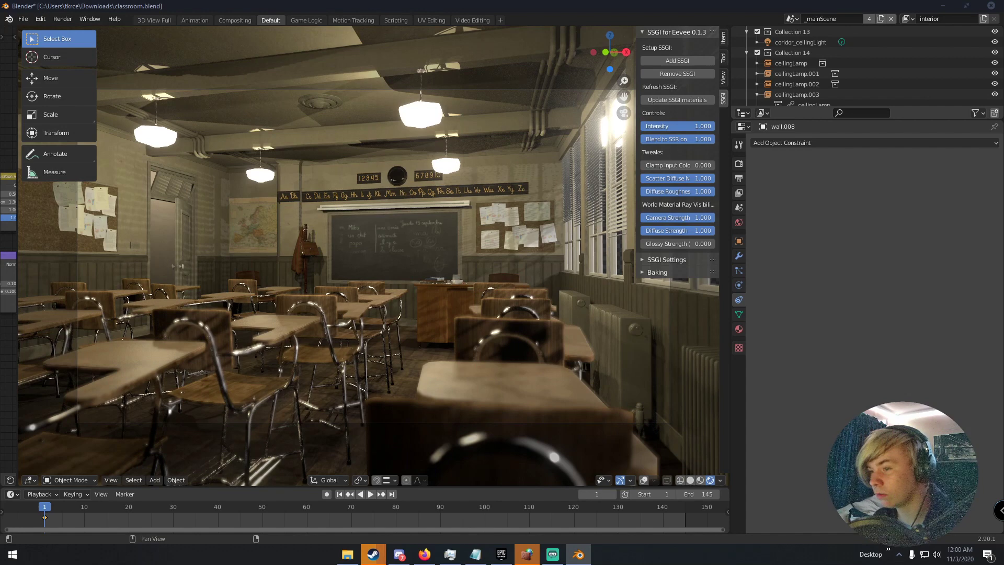
mouse_move(714, 126)
mouse_down()
mouse_move(641, 126)
mouse_move(713, 126)
mouse_up()
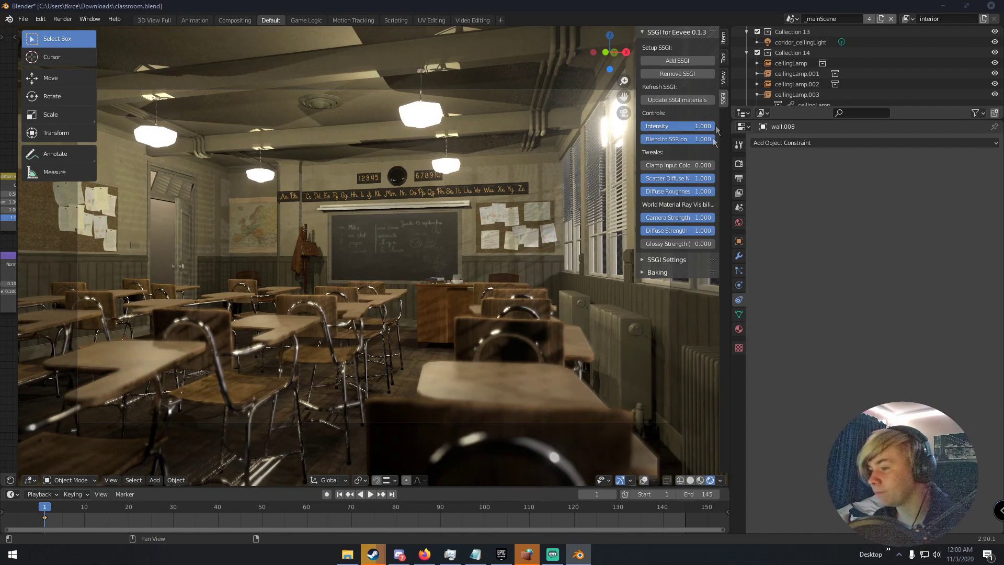
Set Add Fresnel to SSGI to 0.806, then test Blend to SSR and Camera Strength at 0.
click(658, 259)
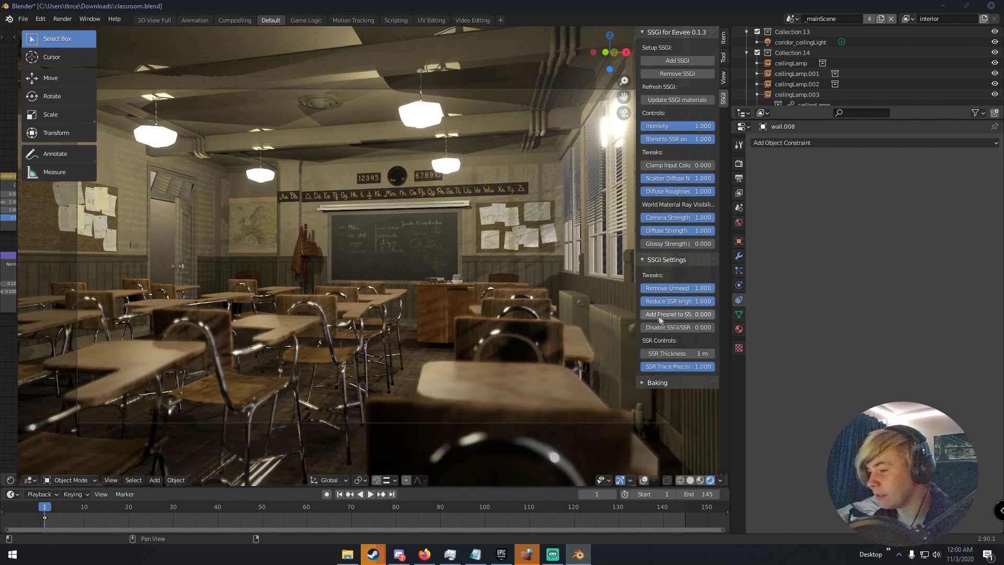
drag(658, 316, 700, 315)
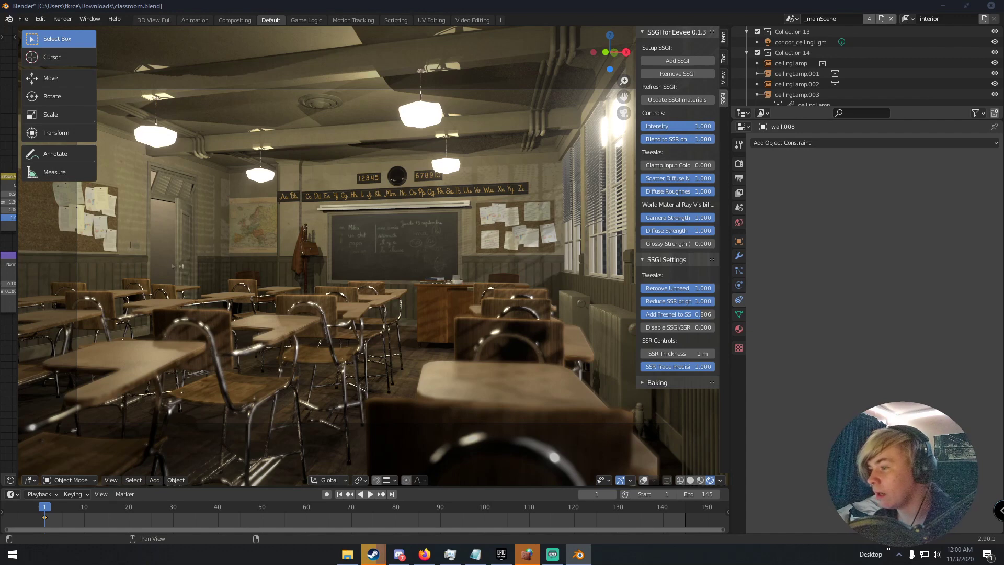
mouse_move(698, 139)
mouse_down()
mouse_move(641, 139)
mouse_move(717, 142)
mouse_up()
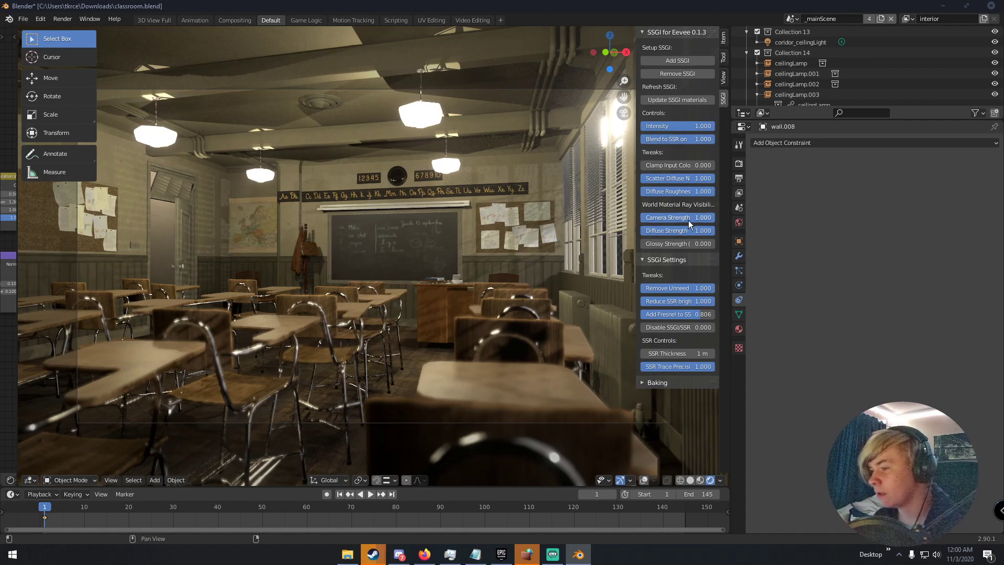
mouse_move(696, 219)
mouse_down()
mouse_move(641, 217)
mouse_move(714, 217)
mouse_up()
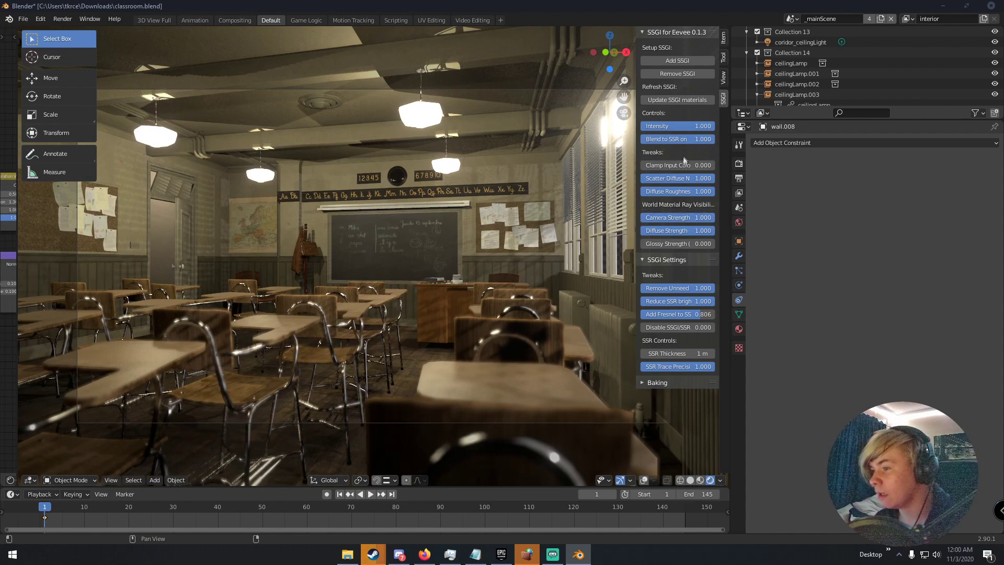
click(657, 383)
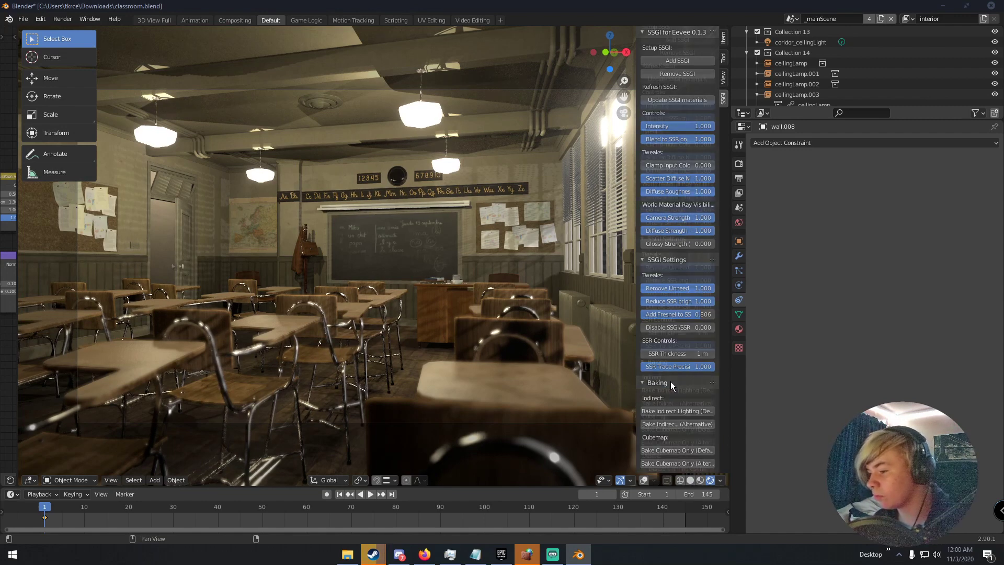
scroll(670, 381, down, 1)
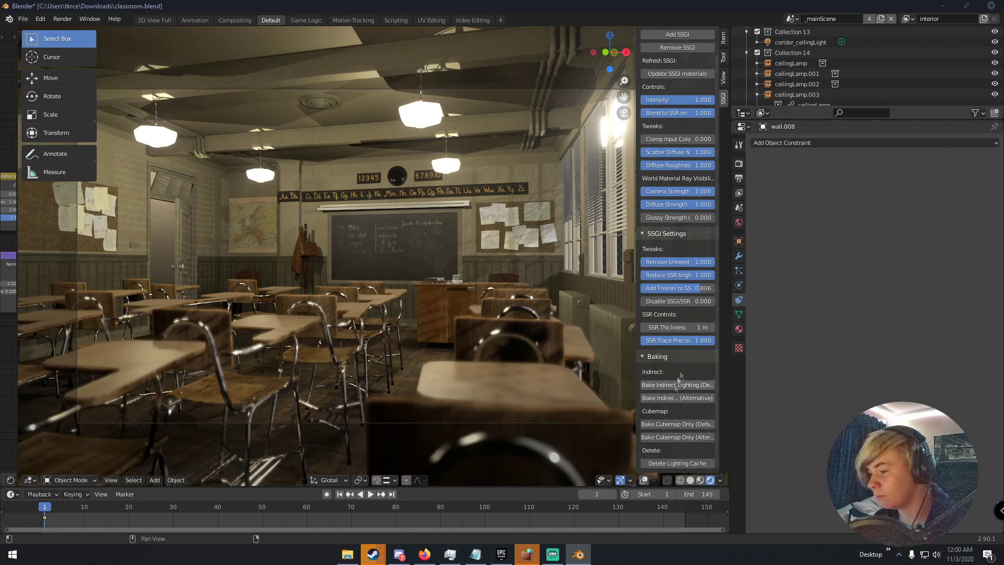
click(674, 355)
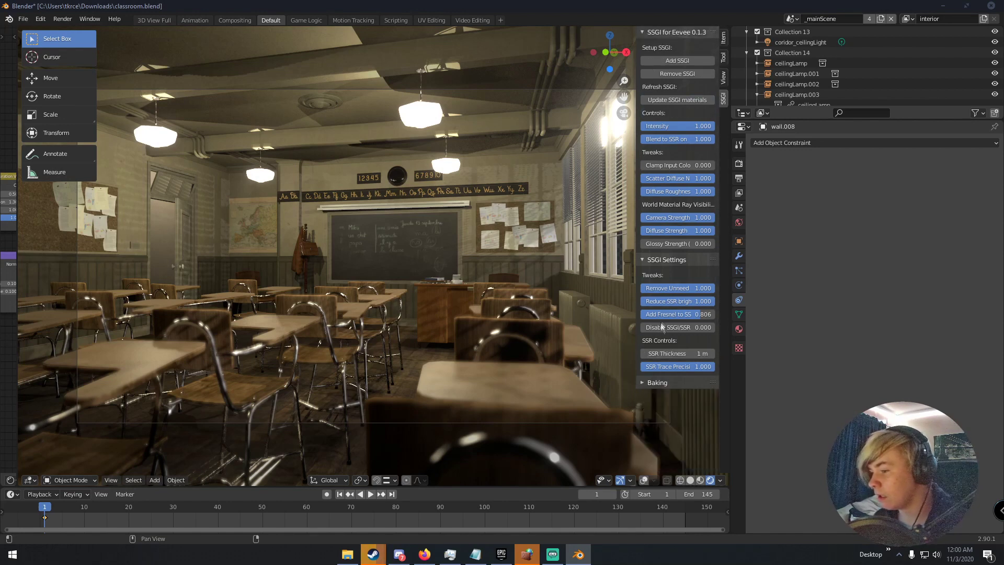
drag(659, 326, 703, 327)
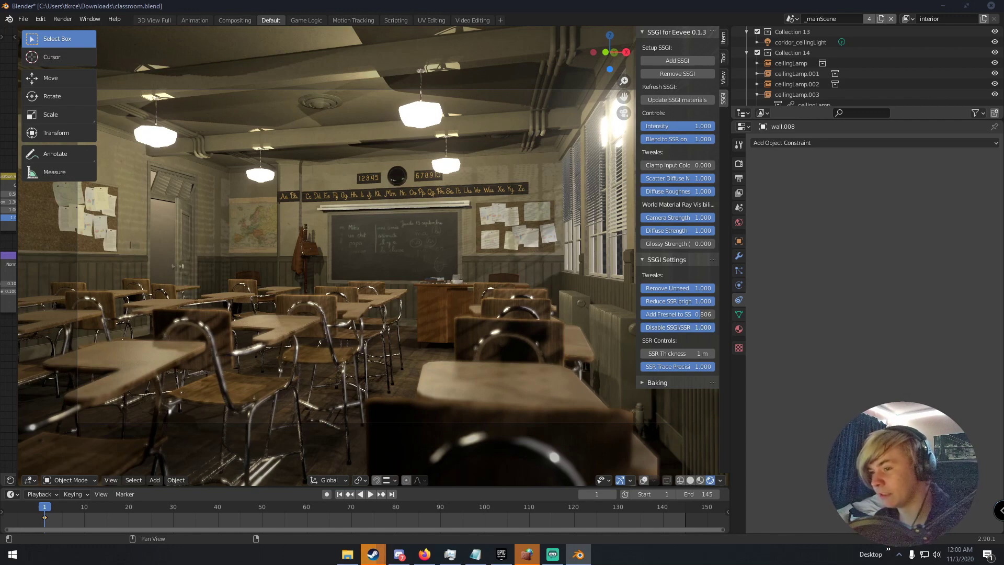
key(ctrl+z)
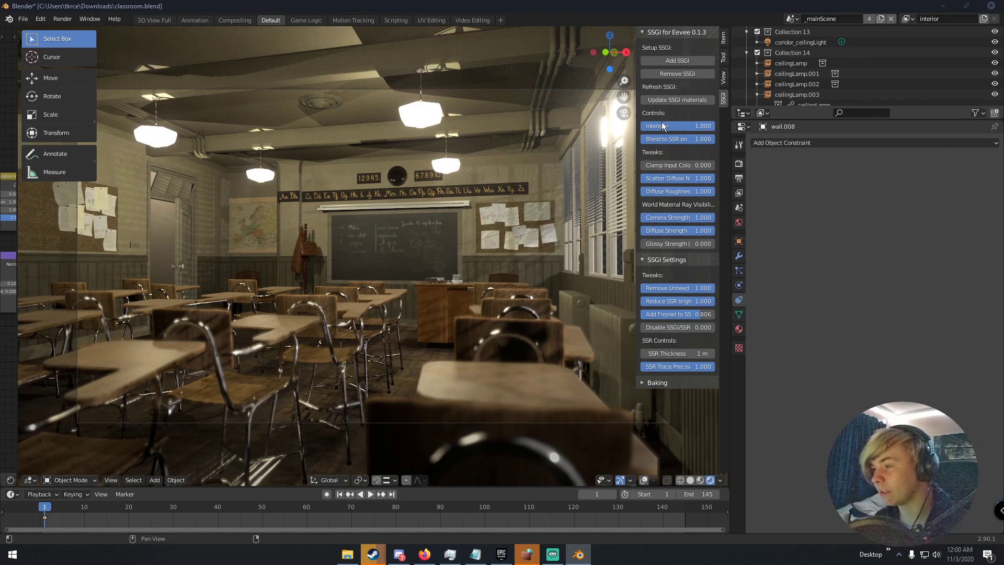
mouse_move(694, 127)
mouse_down()
mouse_move(648, 127)
mouse_move(714, 127)
mouse_up()
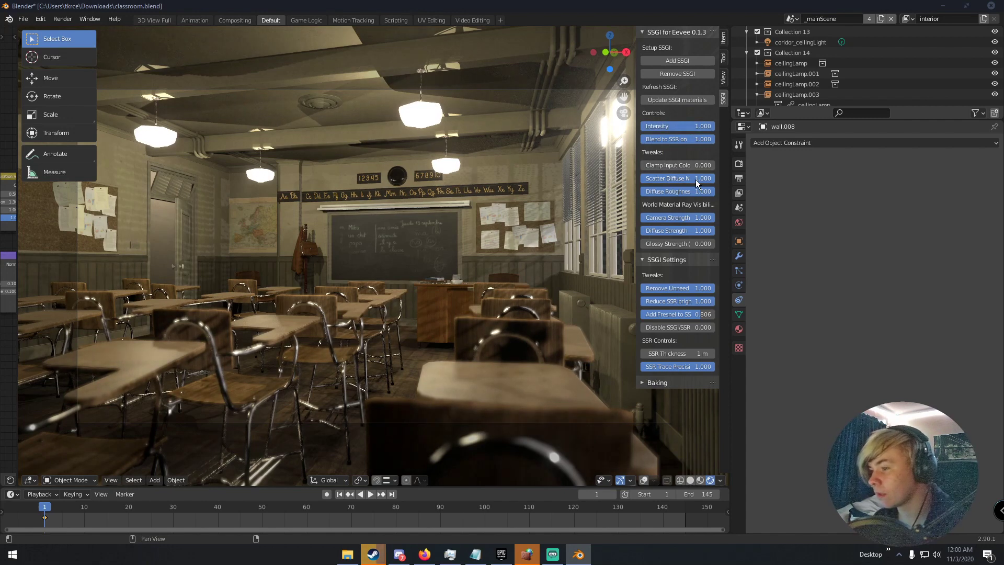
drag(696, 180, 646, 192)
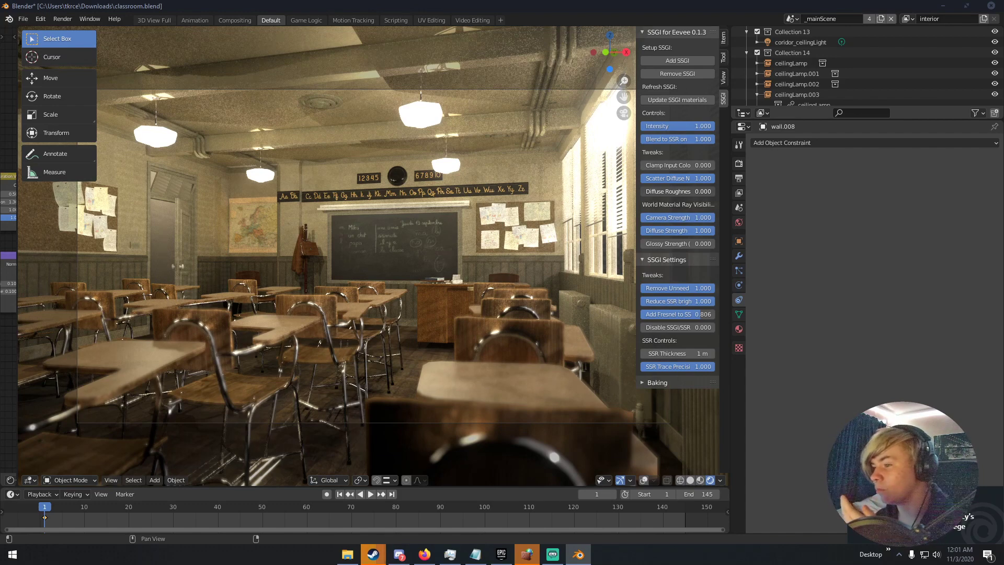
Test several Diffuse Roughness values and widen the sidebar to reveal the full SSGI control names.
mouse_move(660, 192)
mouse_down()
mouse_move(695, 191)
mouse_move(643, 191)
mouse_up()
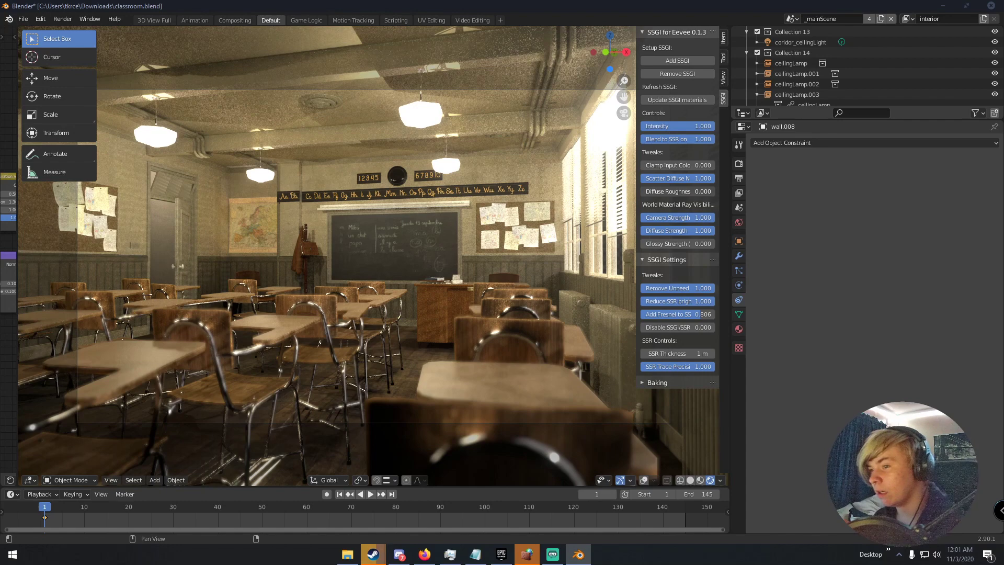
mouse_move(643, 192)
mouse_down()
mouse_move(714, 191)
mouse_move(642, 192)
mouse_up()
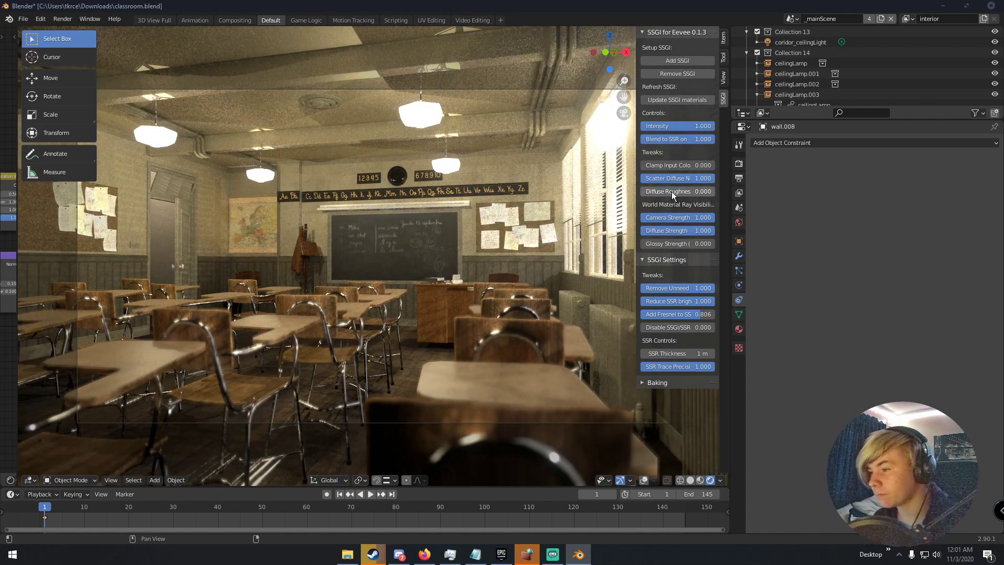
drag(638, 180, 714, 191)
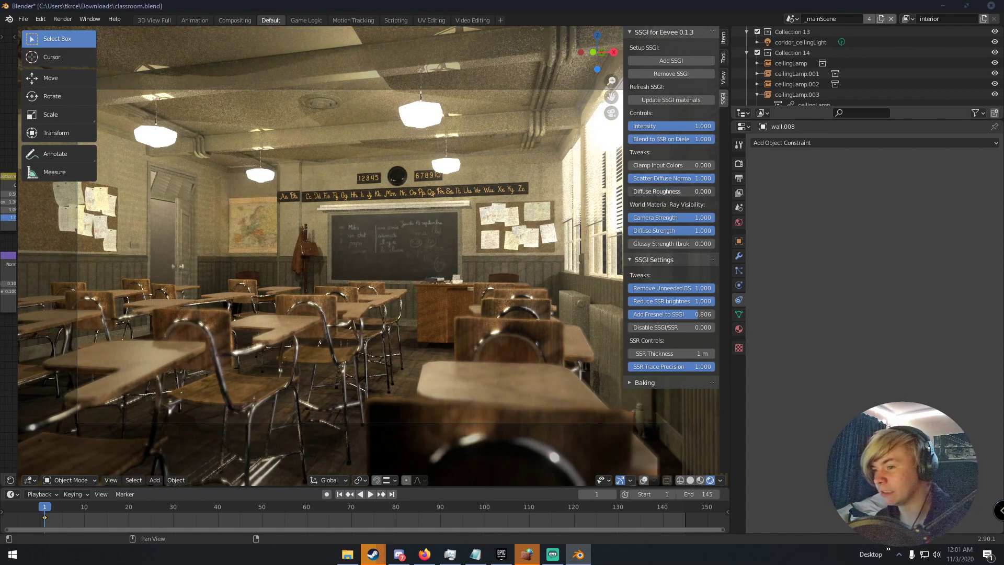
drag(714, 191, 684, 202)
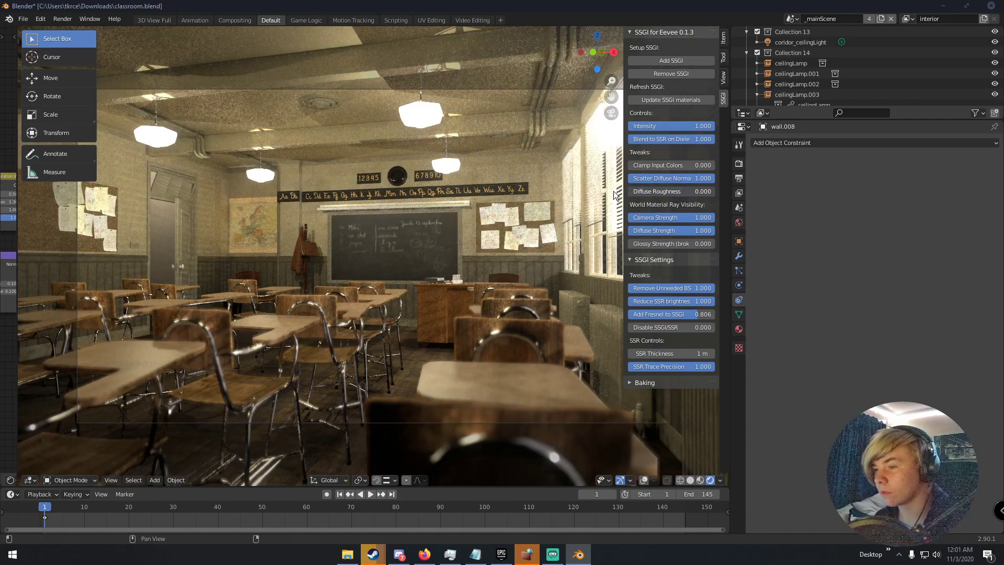
scroll(544, 232, down, 1)
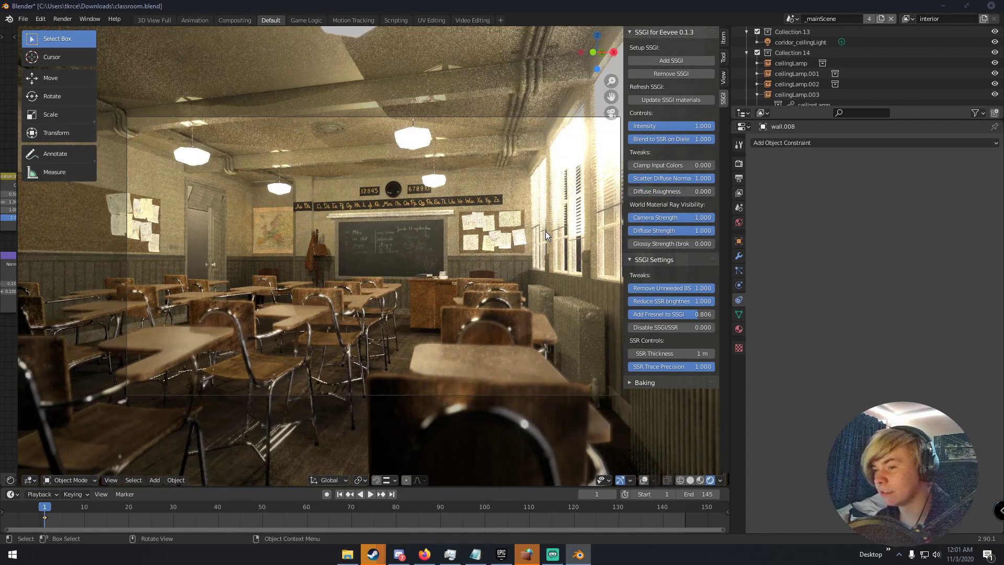
scroll(545, 231, down, 1)
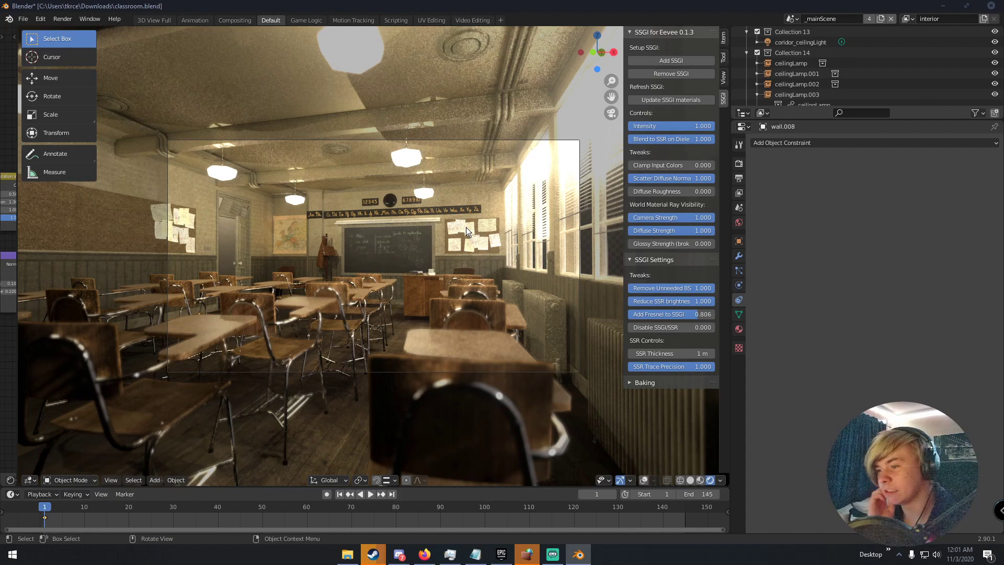
scroll(353, 187, up, 2)
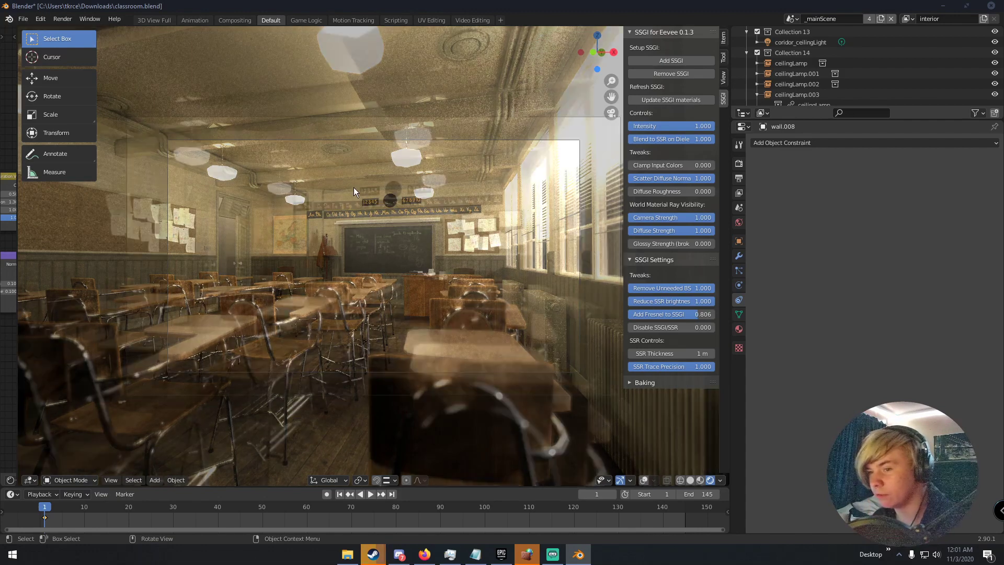